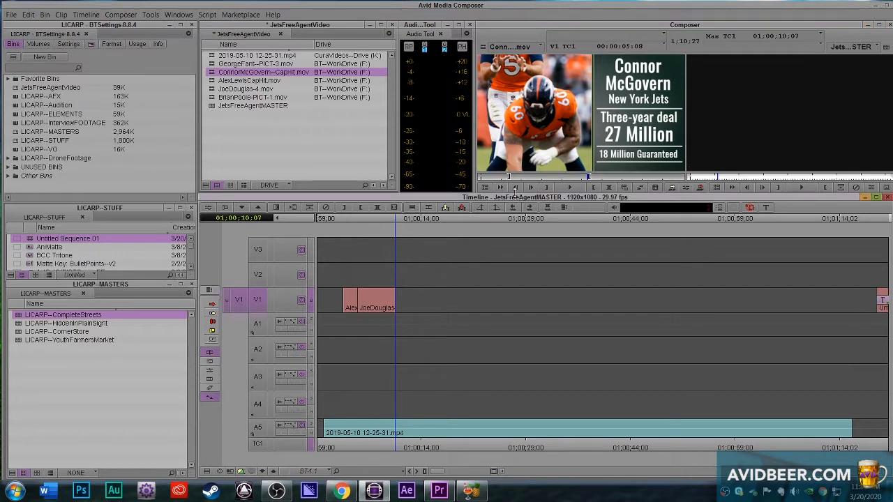
Step: Overwrite the marked ConnorMcGovern--CapHit.mov section onto V1, followed by a marked section of GeorgeFant--PICT-3.mov
key(b)
double_click(213, 63)
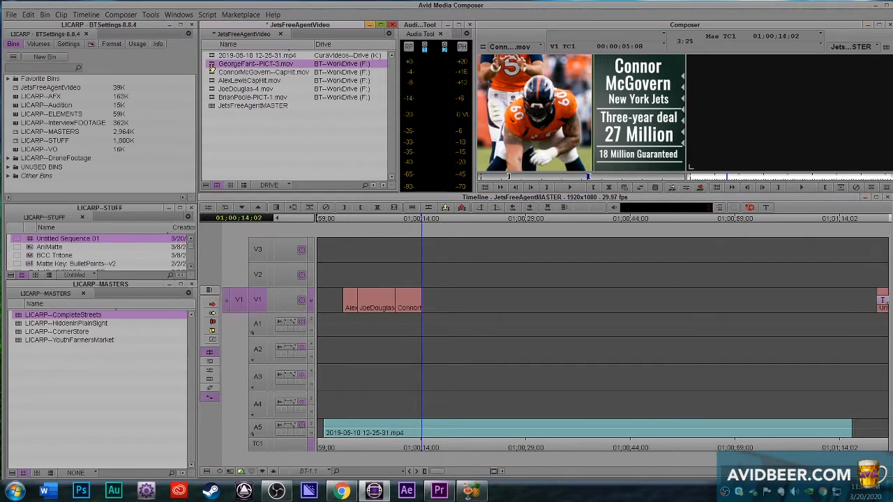
drag(592, 180, 664, 182)
key(o)
click(476, 200)
key(i)
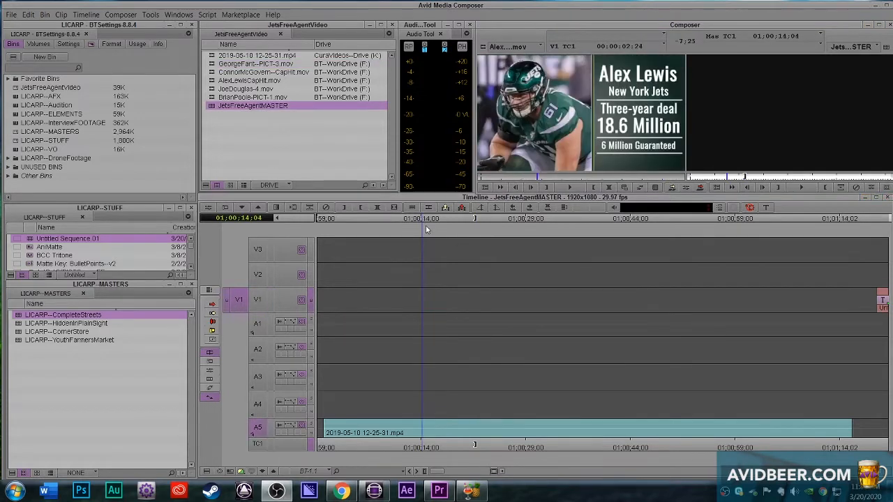
Step: Mark a section about 2:02 long in the AlexLewisCapHit.mov source clip
click(551, 55)
click(515, 179)
key(i)
drag(511, 181, 550, 180)
key(o)
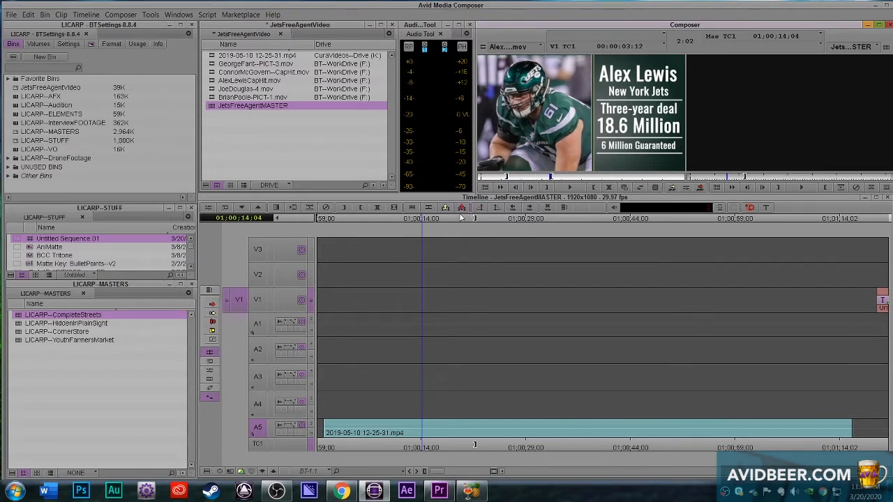
click(443, 200)
drag(366, 336, 336, 332)
click(258, 299)
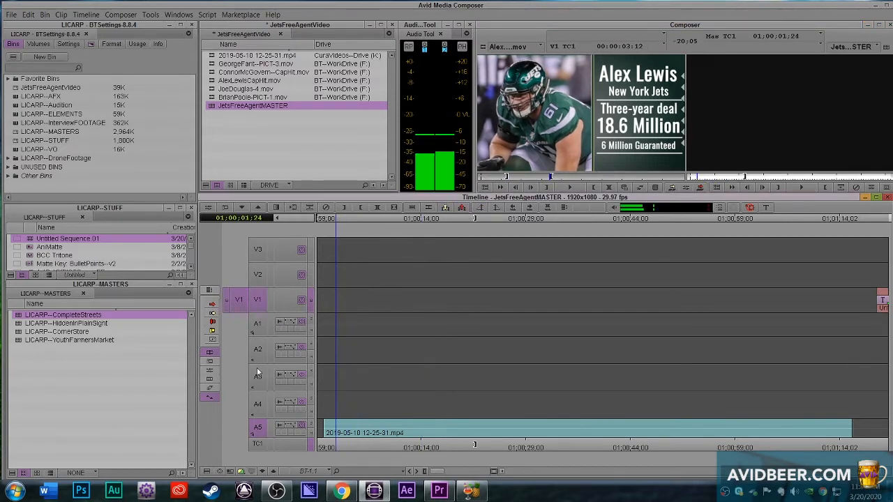
key(b)
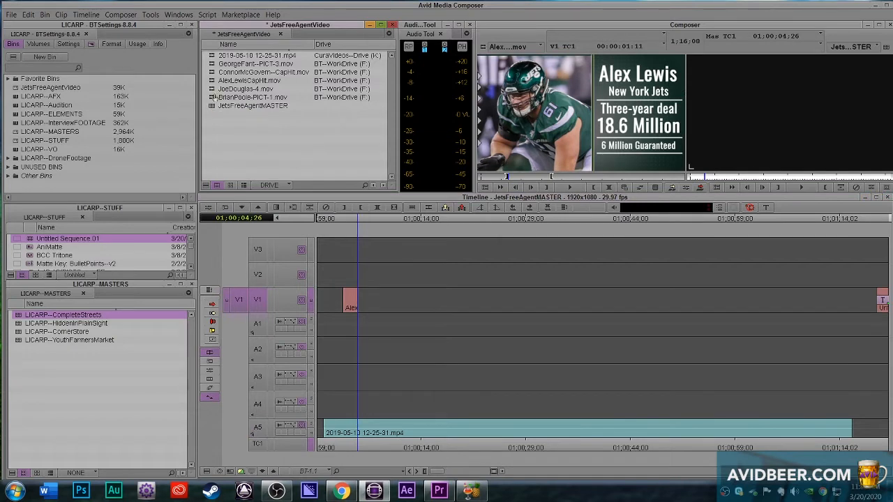
double_click(230, 88)
drag(568, 177, 585, 179)
click(546, 188)
key(b)
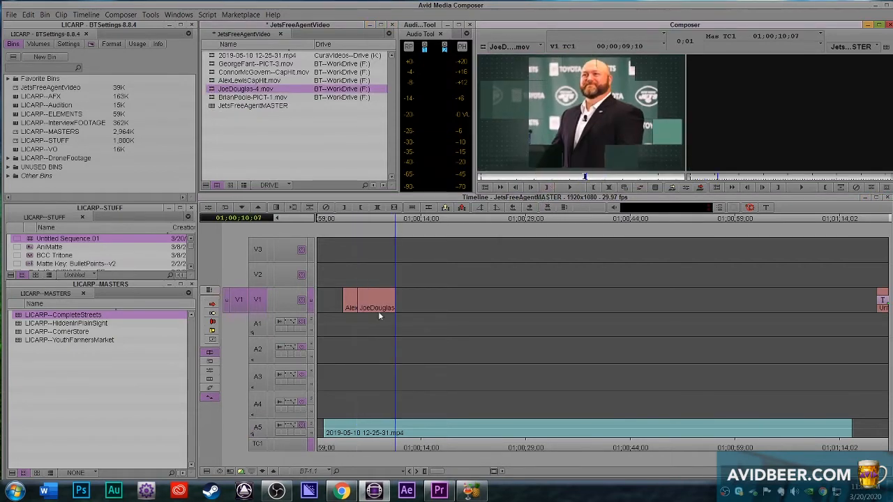
Step: Mark a 3:25 section of ConnorMcGovern--CapHit.mov and overwrite it onto V1 right after the Joe Douglas clip
double_click(222, 80)
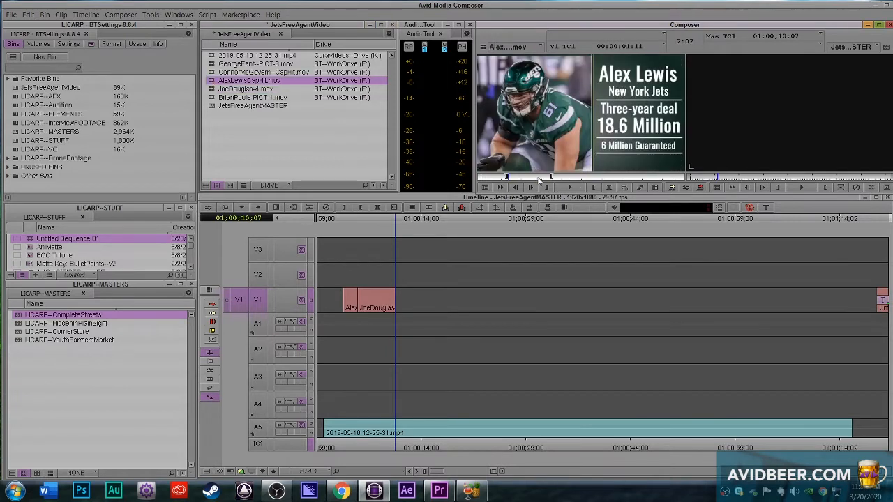
click(536, 179)
double_click(237, 72)
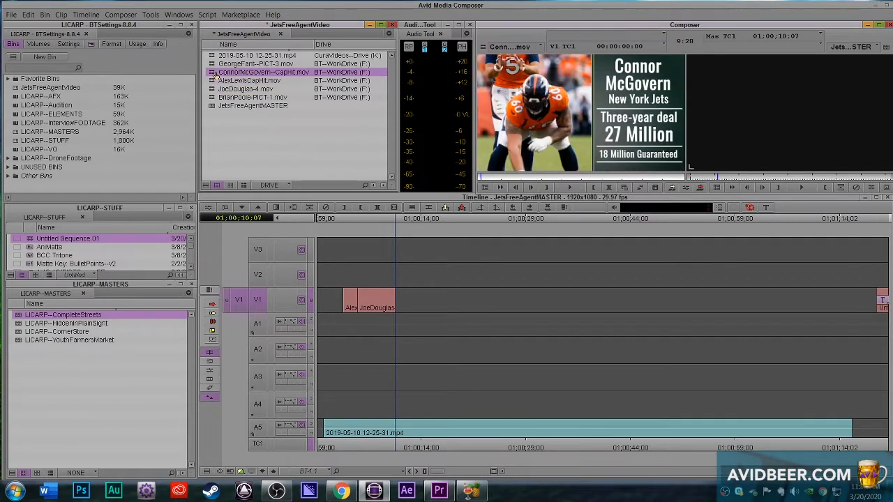
click(588, 179)
key(o)
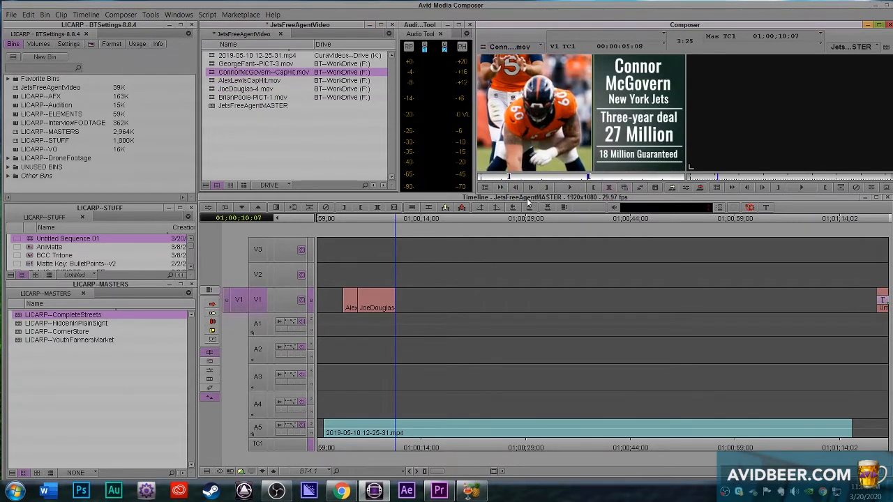
key(b)
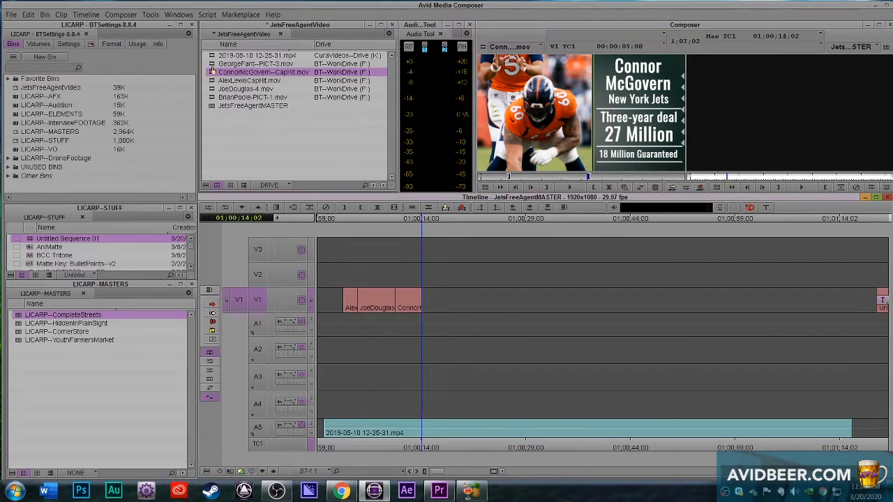
Step: Overwrite a GeorgeFant--PICT-3.mov section ending at 00;00;13;22 onto V1 after the Connor McGovern clip, followed by a section of BrianPoole-PICT-1.mov
double_click(237, 63)
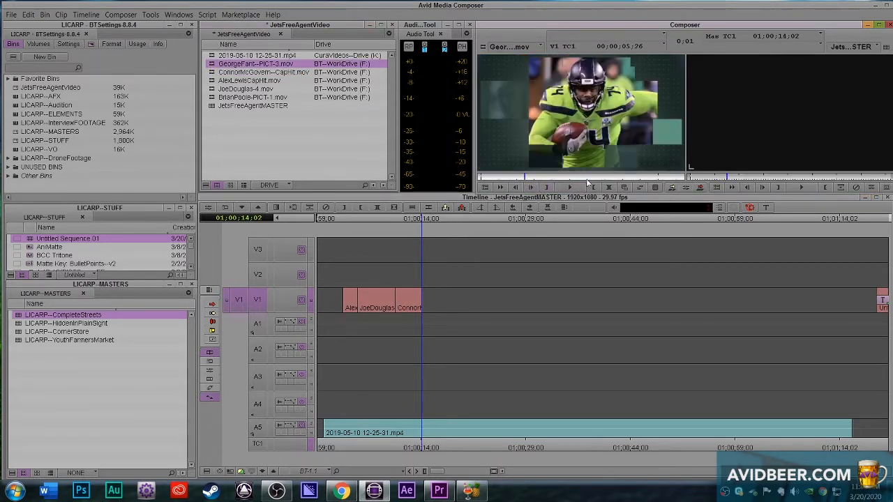
key(o)
key(b)
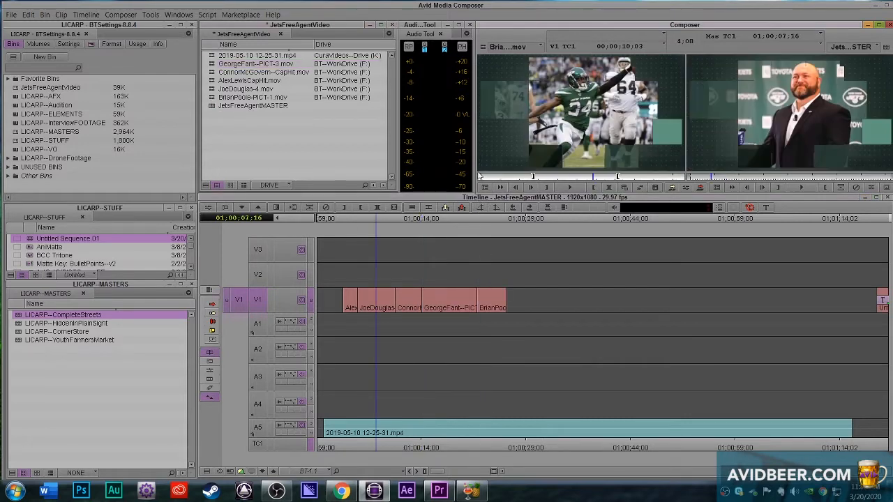
click(509, 177)
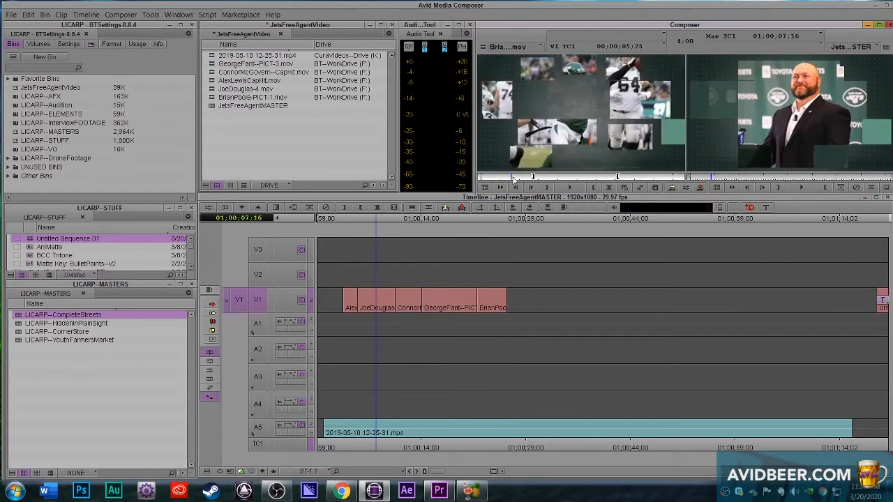
click(211, 56)
double_click(211, 56)
click(272, 186)
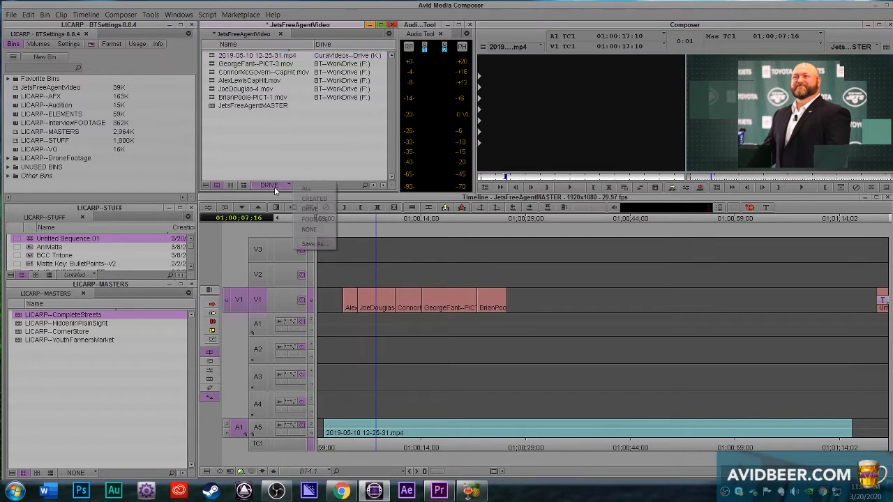
click(311, 198)
click(284, 185)
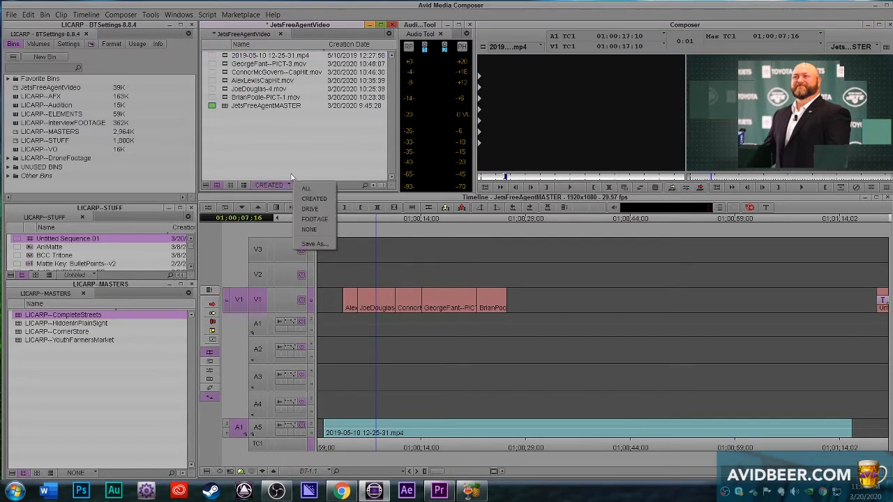
click(310, 209)
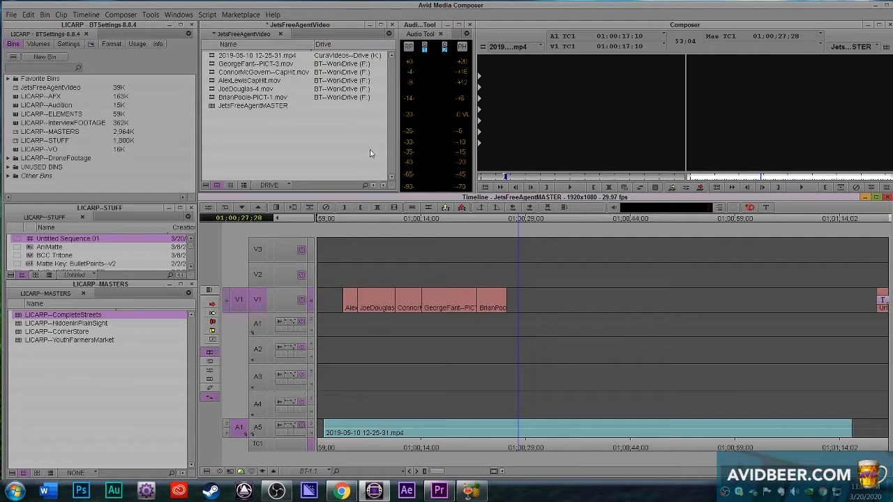
click(364, 135)
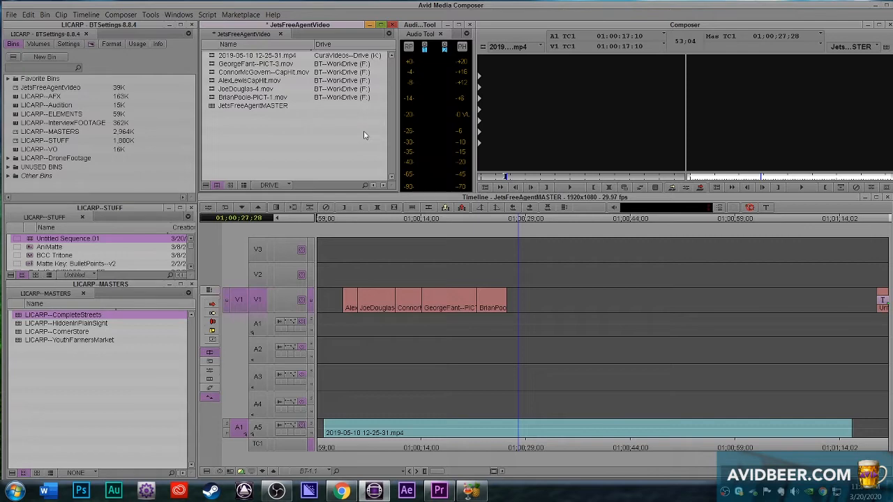
drag(505, 437, 621, 317)
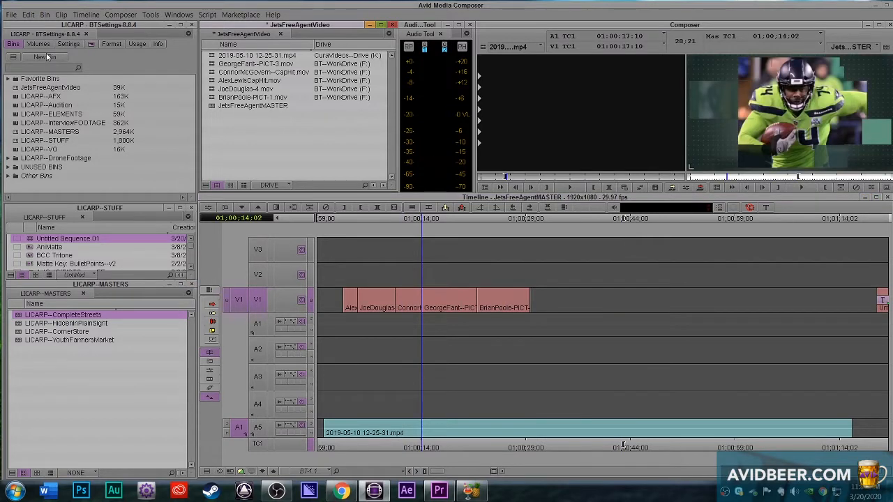
Step: Create a new bin named JetsFreeAgentVideo--BTHome
click(46, 56)
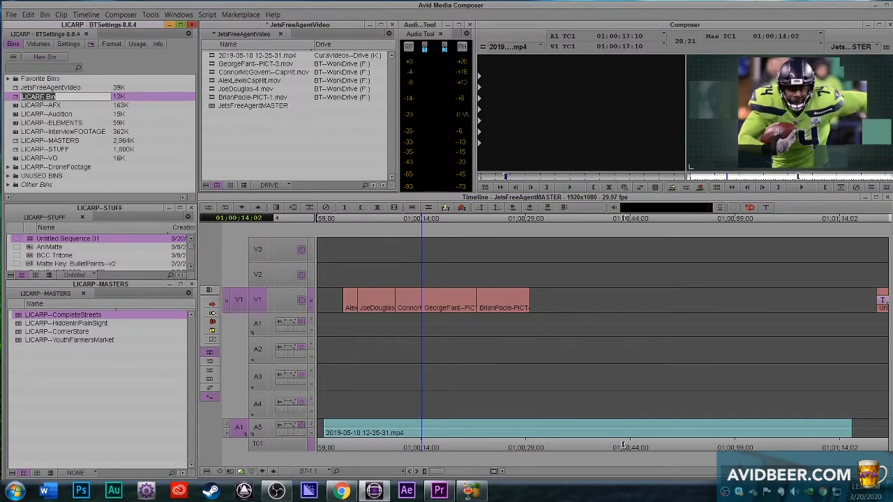
key(BackSpace)
text(jeTS)
key(BackSpace)
key(BackSpace)
text(etsFreeAgentVideo--BTh)
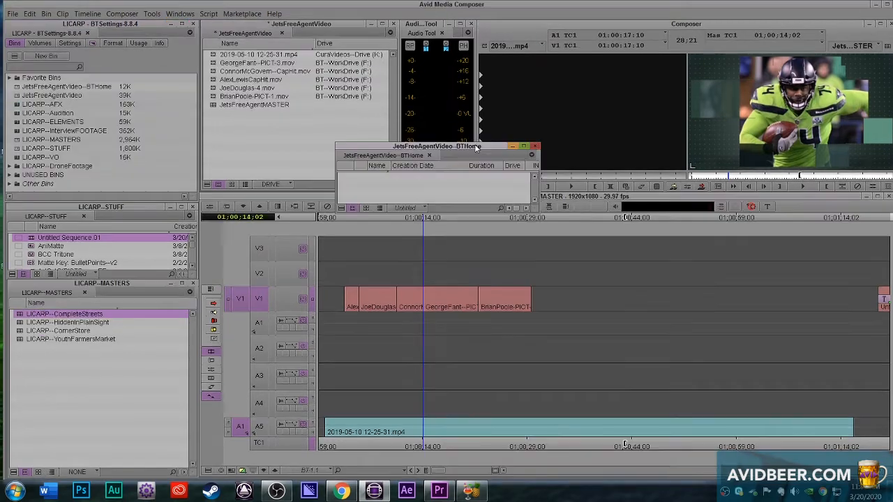
Step: Copy all the clips and the master sequence from the JetsFreeAgentVideo bin into the JetsFreeAgentVideo--BTHome bin
drag(475, 147, 548, 43)
drag(610, 120, 640, 212)
drag(265, 127, 208, 52)
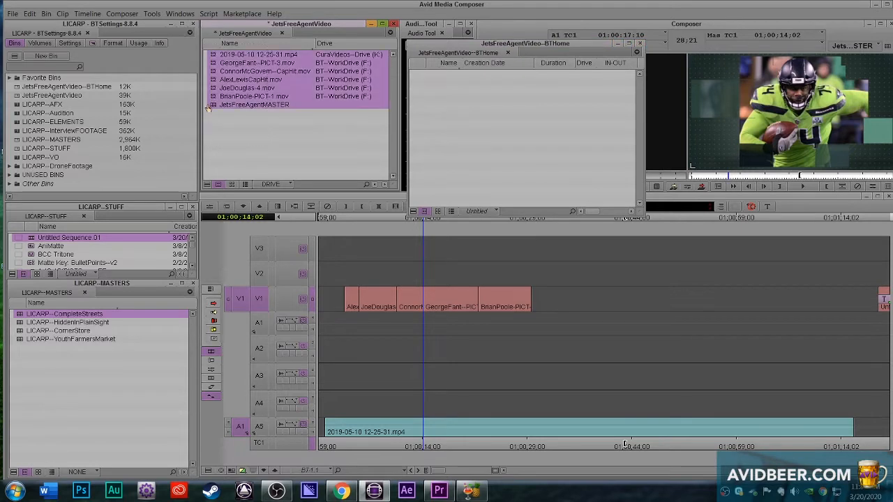
drag(208, 109, 477, 164)
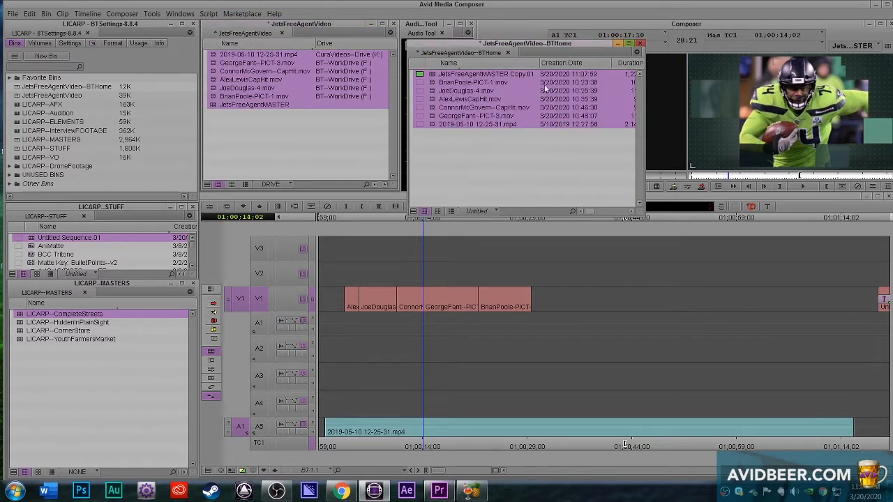
Step: Rename the copied sequence in the new bin as JetsFreeAgentMASTER--BTHOME
click(510, 73)
drag(511, 74, 704, 82)
text(--BT)
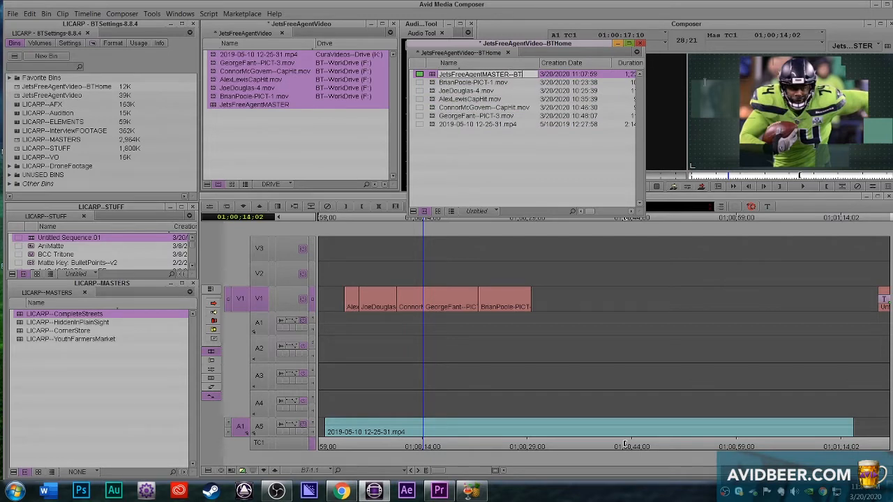
text(HOME)
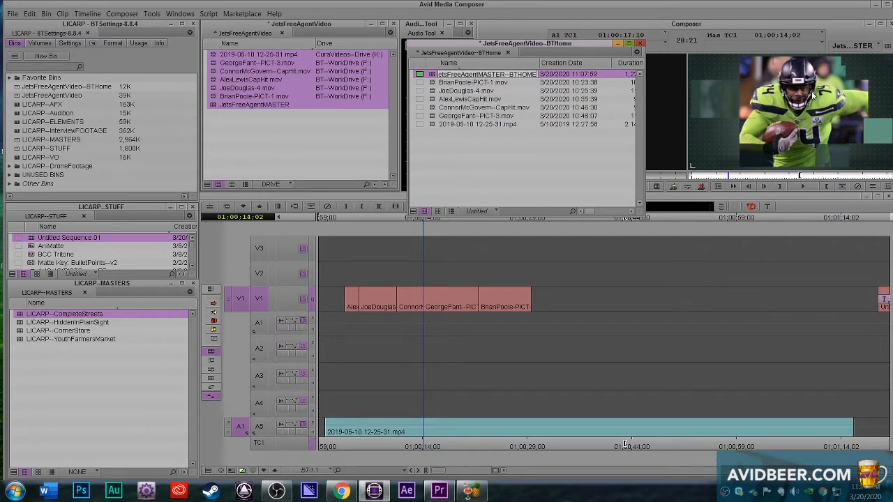
key(Return)
click(313, 138)
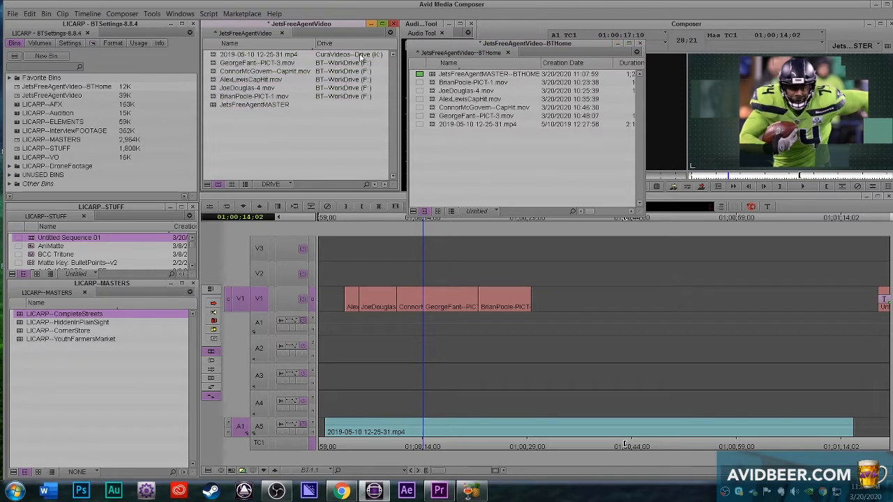
Step: Save the JetsFreeAgentVideo bin and show the JetsFreeAgentVideo--BTHome bin in the DRIVE view
drag(530, 39, 450, 32)
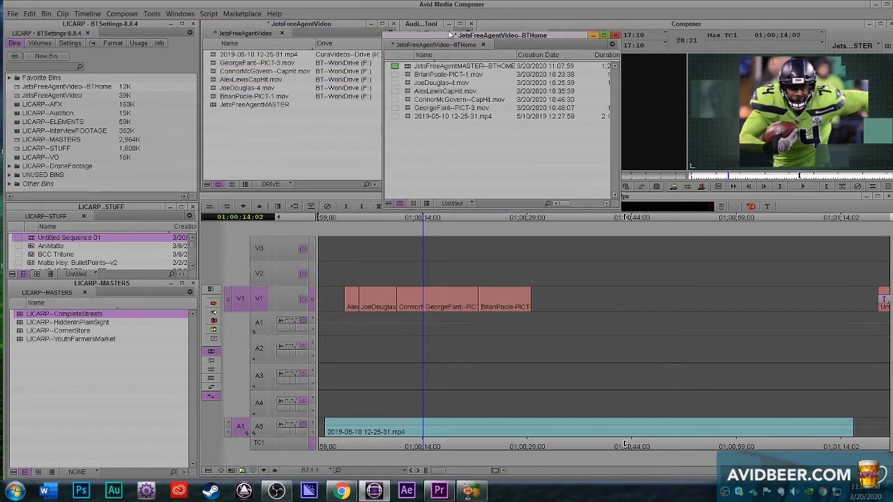
click(342, 25)
key(ctrl+s)
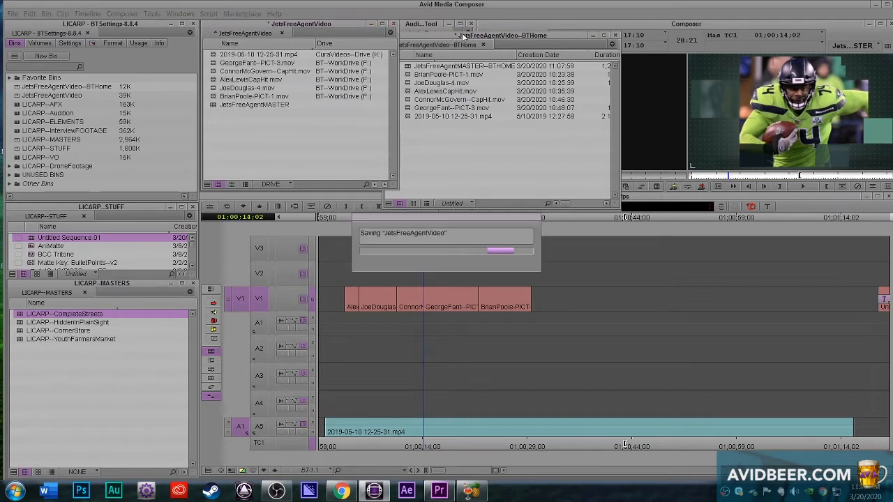
click(289, 186)
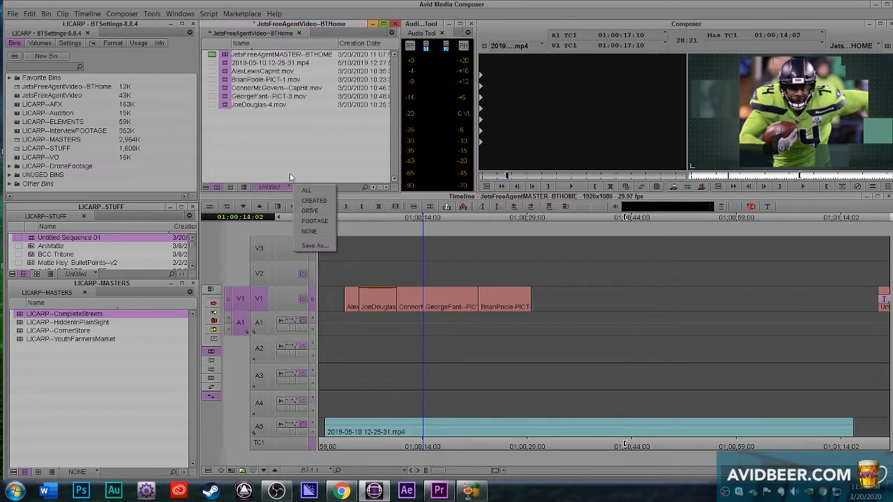
click(307, 212)
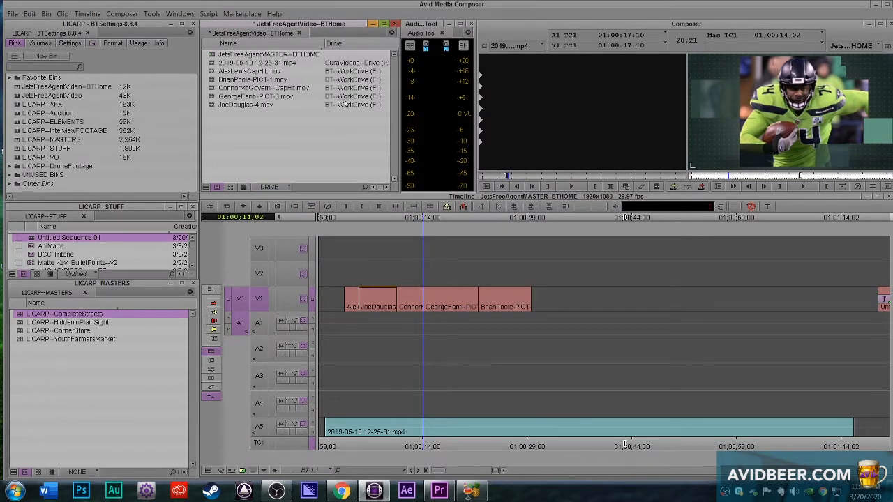
Step: Open the Consolidate/Transcode settings for the six media clips in the JetsFreeAgentVideo--BTHome bin, leaving out the sequence
drag(257, 127, 214, 61)
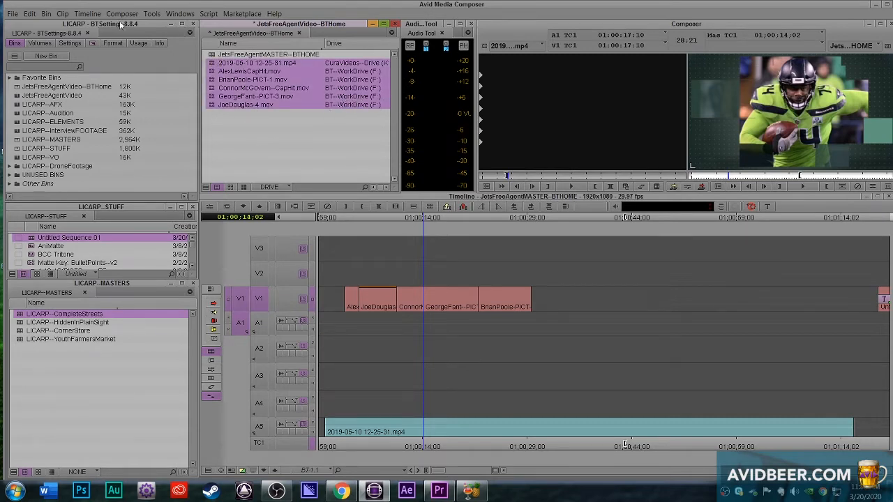
click(61, 14)
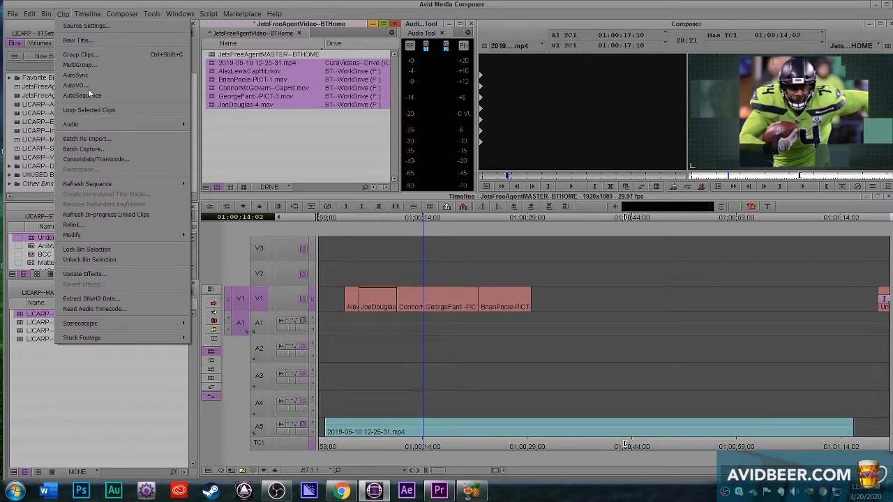
click(98, 159)
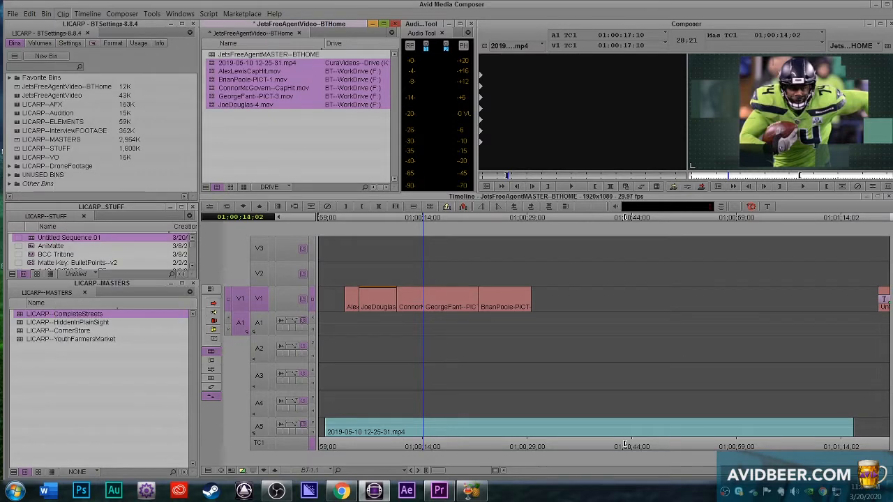
drag(604, 89, 616, 68)
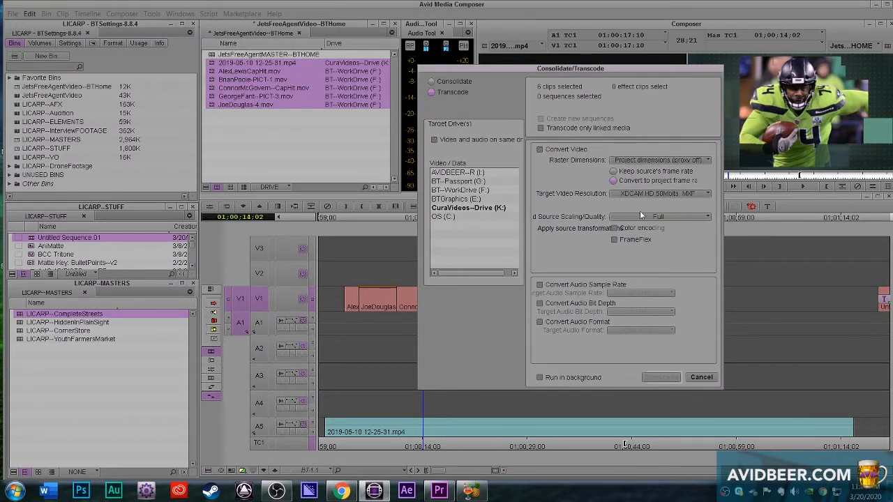
Step: Examine the raster dimension and target video resolution options available for transcoding the selected clips
click(652, 162)
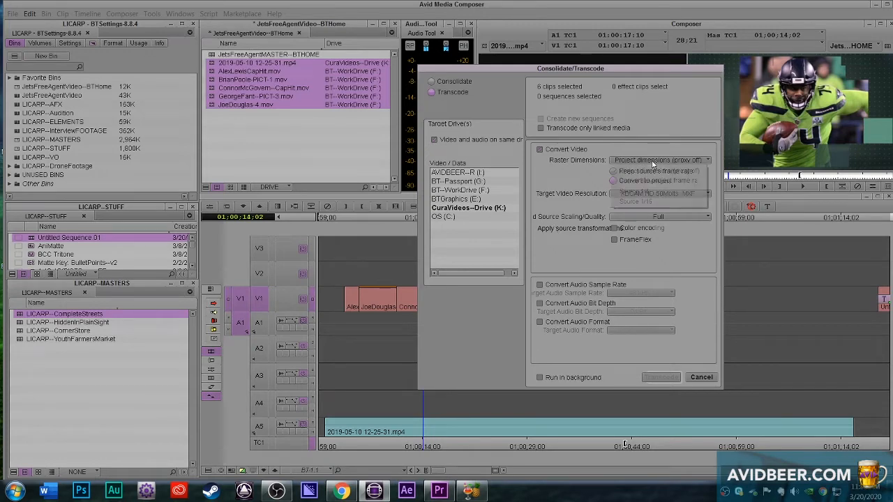
click(588, 186)
click(680, 195)
click(681, 195)
click(681, 193)
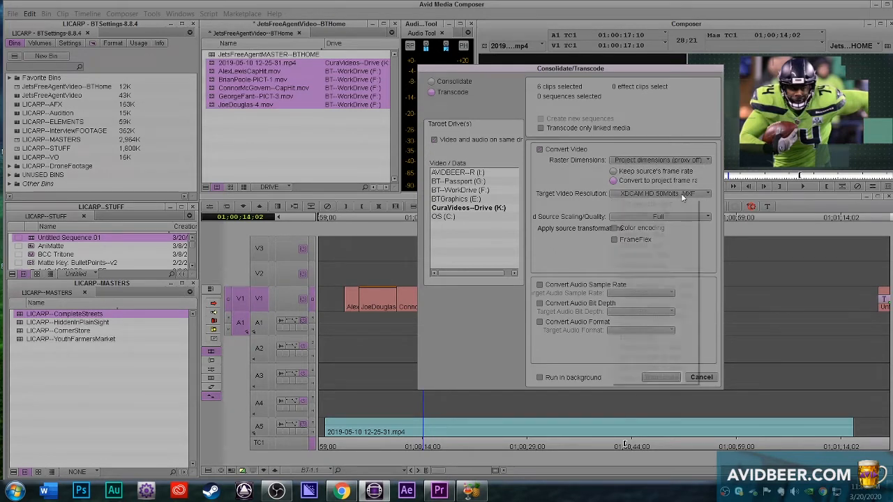
Step: Consolidate the six selected clips to the BT--Passport (G:) drive, keeping the native master clips linked to the original media
click(433, 83)
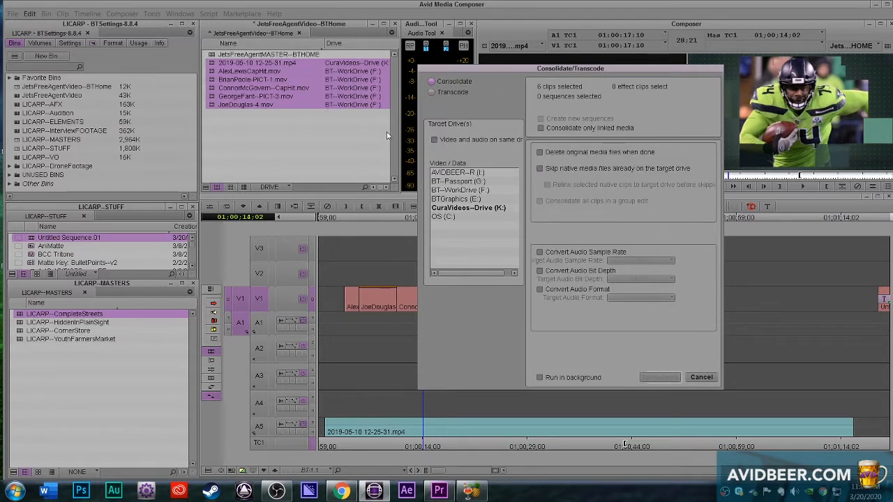
click(460, 181)
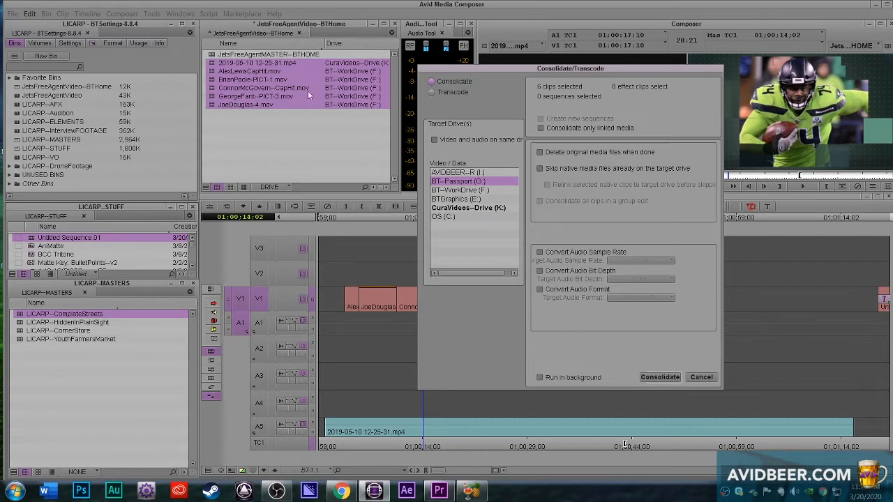
drag(476, 70, 484, 39)
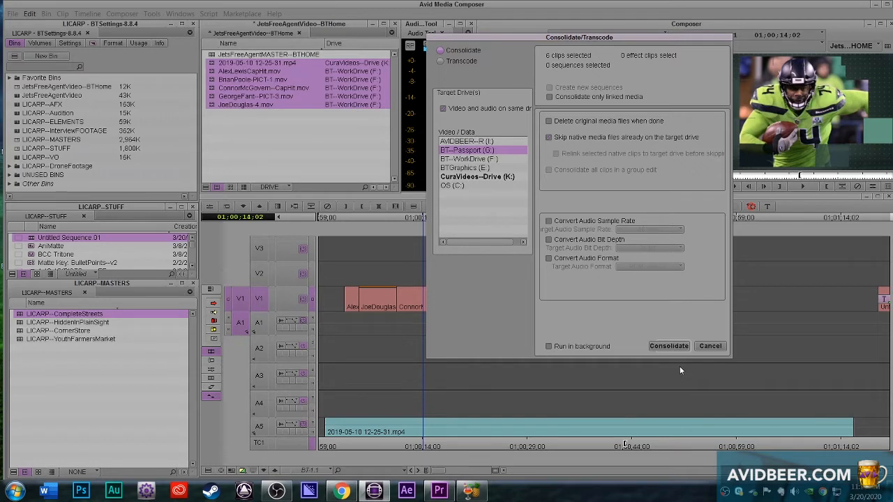
click(667, 346)
drag(525, 255, 534, 190)
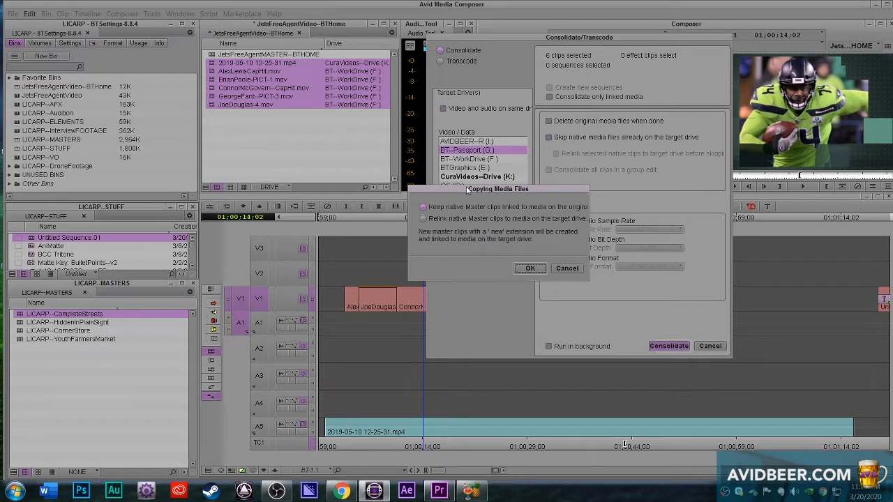
drag(466, 187, 468, 204)
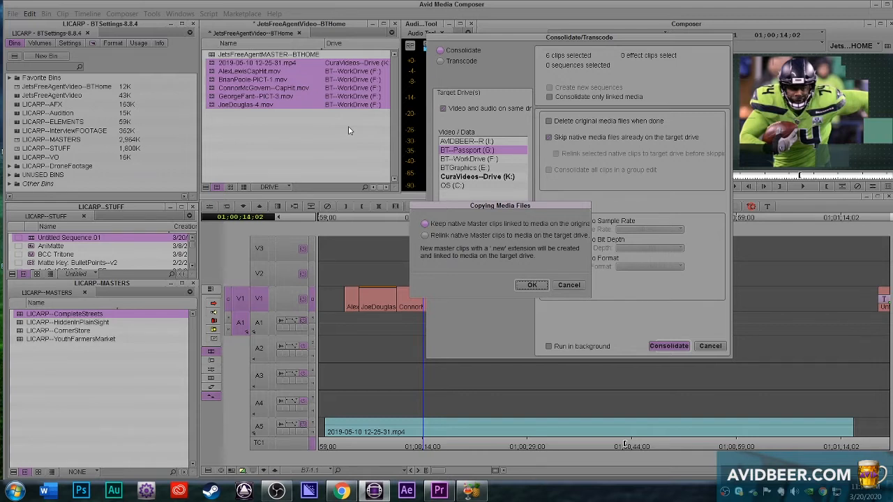
click(539, 284)
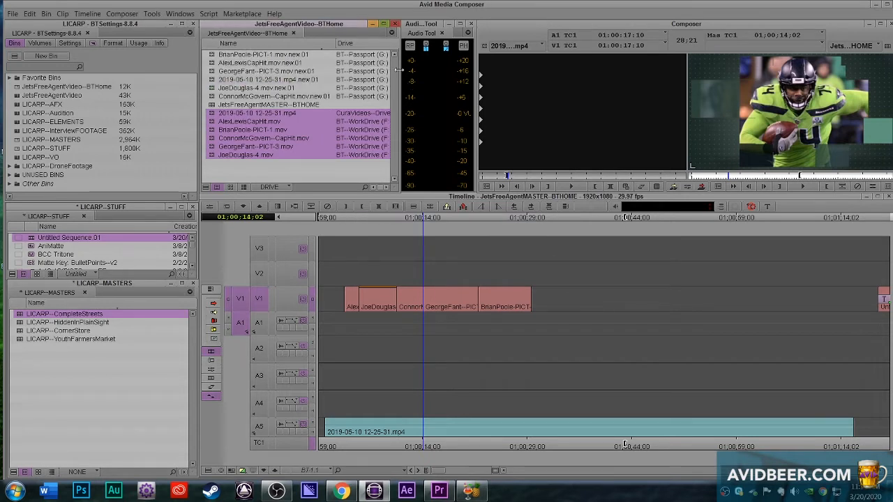
Step: Widen the JetsFreeAgentVideo--BTHome bin to compare the drives of the original and consolidated clips, and deselect the clips
drag(399, 69, 732, 98)
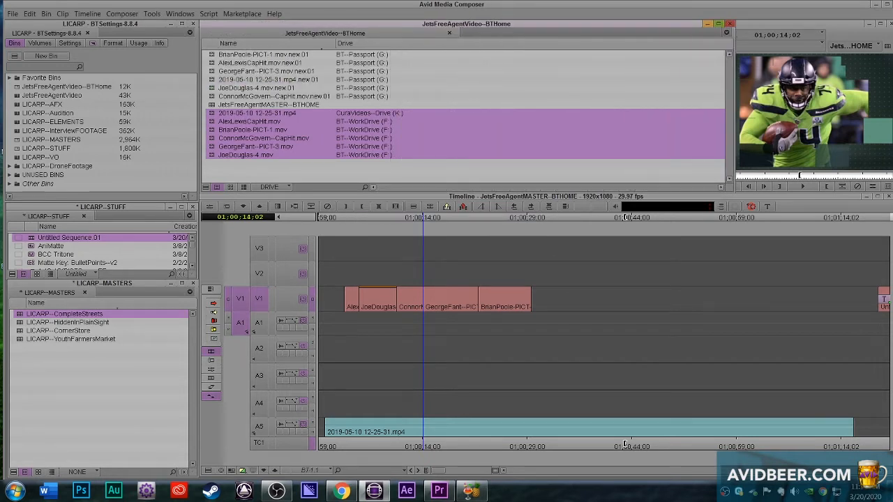
click(372, 168)
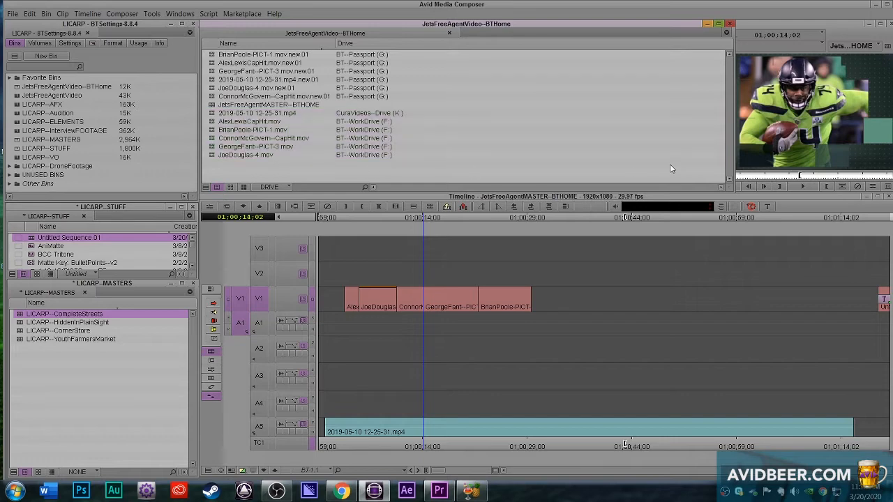
drag(722, 185, 623, 207)
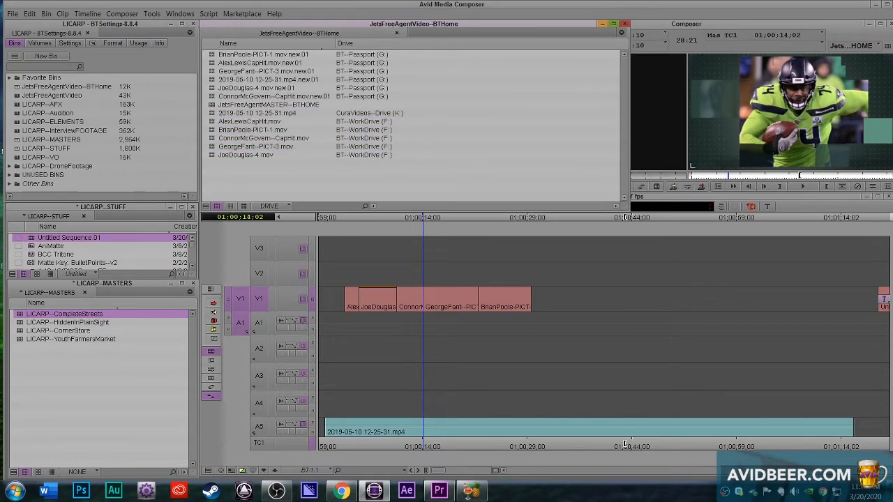
Step: Inspect the Avid MediaFiles folder on the BT--Passport (G:) drive in Windows Explorer, then return to Media Composer and narrow the bin
key(super+e)
drag(464, 50, 588, 62)
double_click(589, 223)
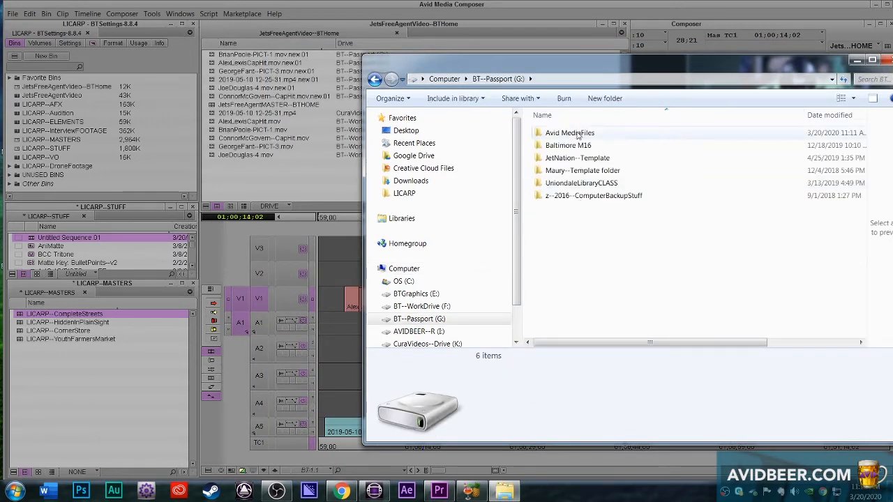
double_click(582, 134)
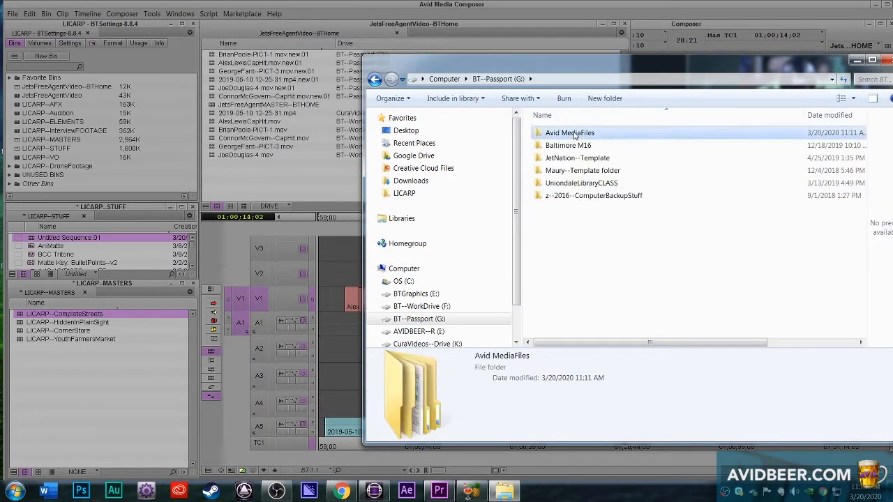
click(496, 80)
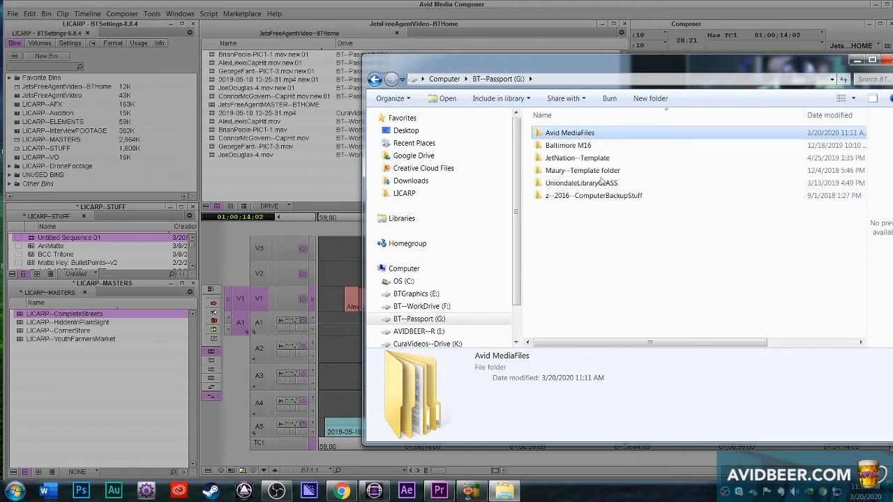
click(357, 25)
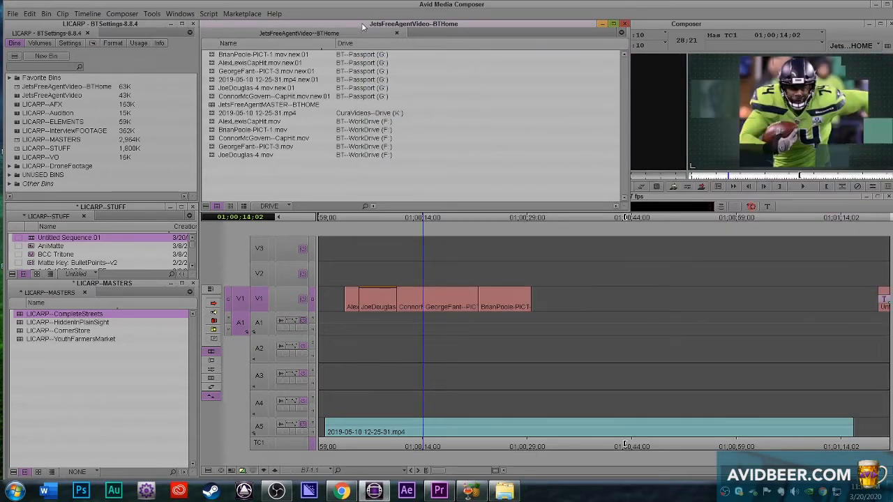
drag(624, 202, 432, 202)
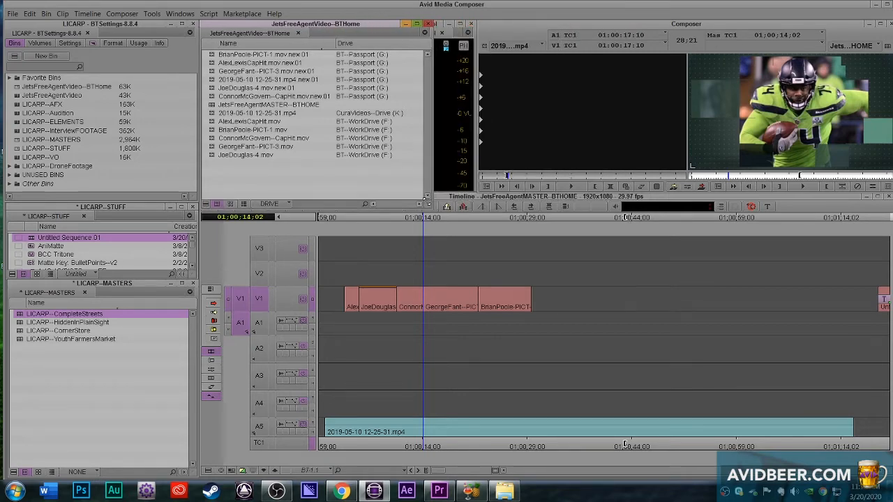
Step: Open the BT--Passport (G:) drive in Windows Explorer, place the JetsFreeAgentVideo.avb bin file in its root, and close the window
click(503, 491)
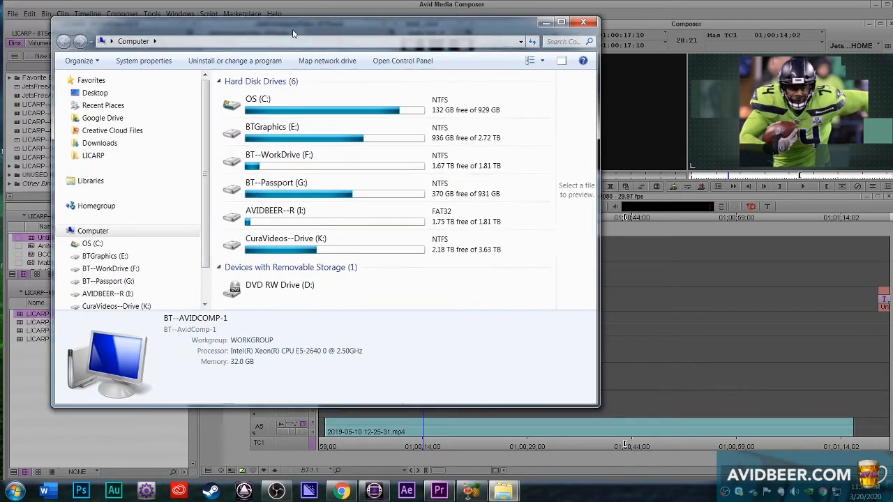
drag(293, 33, 517, 40)
double_click(565, 192)
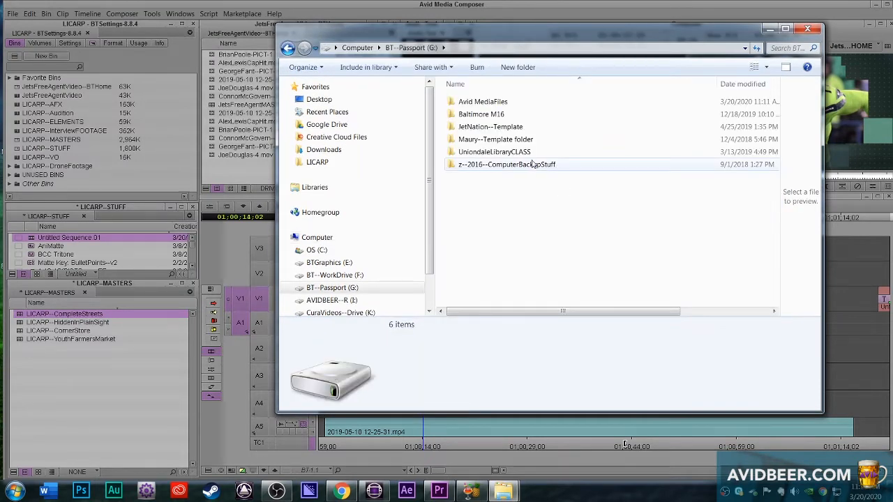
drag(534, 34, 617, 40)
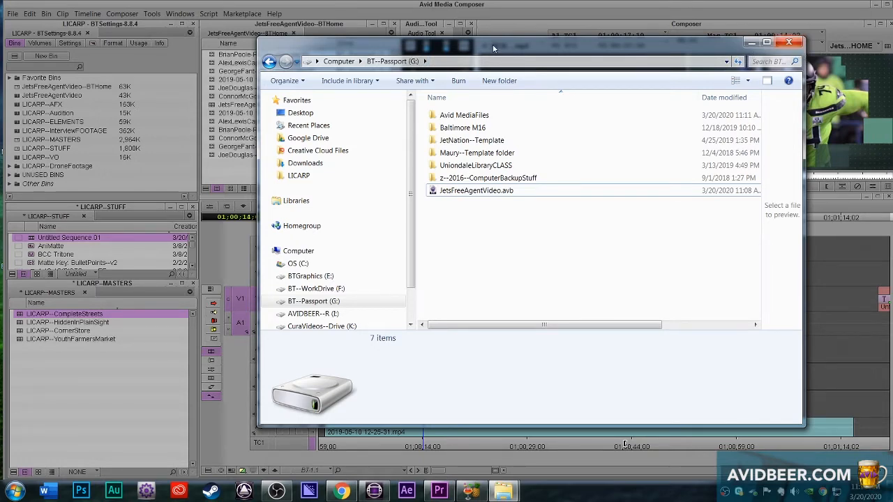
click(789, 44)
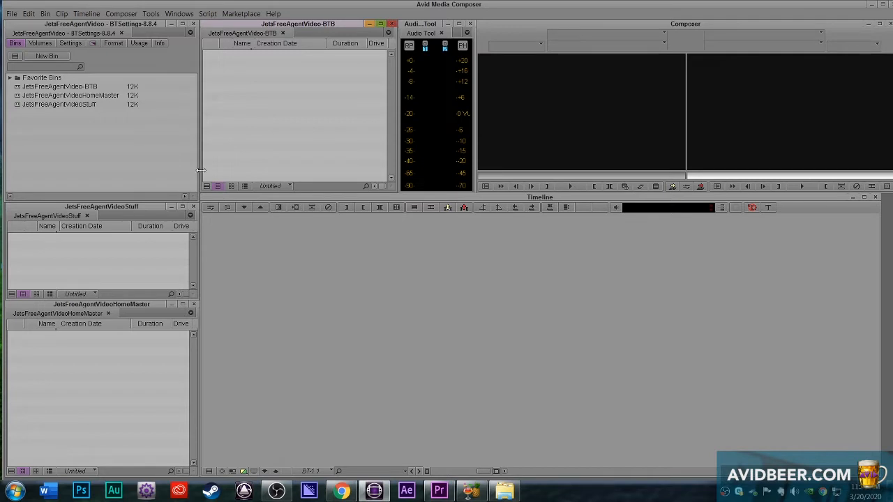
Step: Copy JetsFreeAgentVideo--BTHome.avb from the BT--Passport (G:) drive to the Windows desktop and close the drive's window
click(872, 7)
drag(628, 154, 298, 245)
click(642, 242)
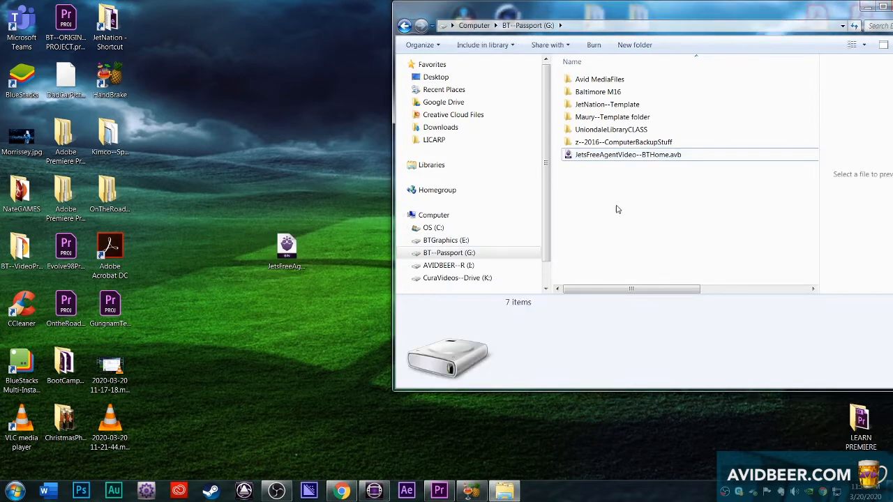
click(580, 155)
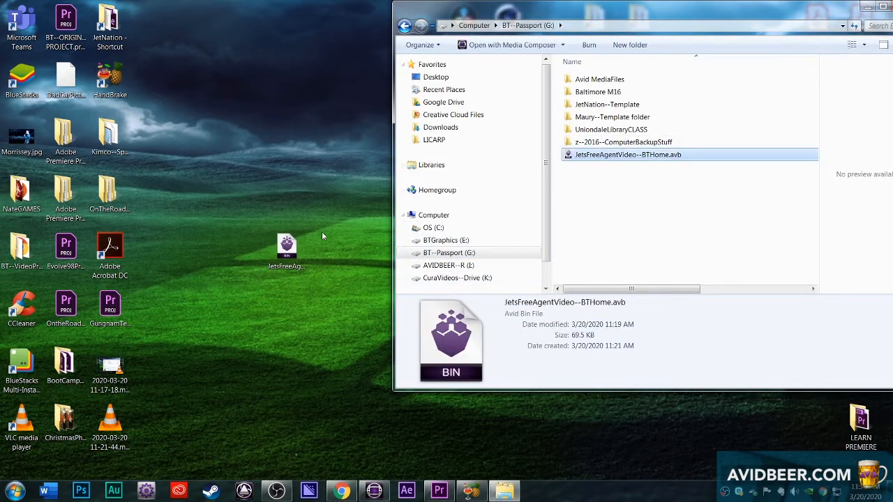
click(287, 246)
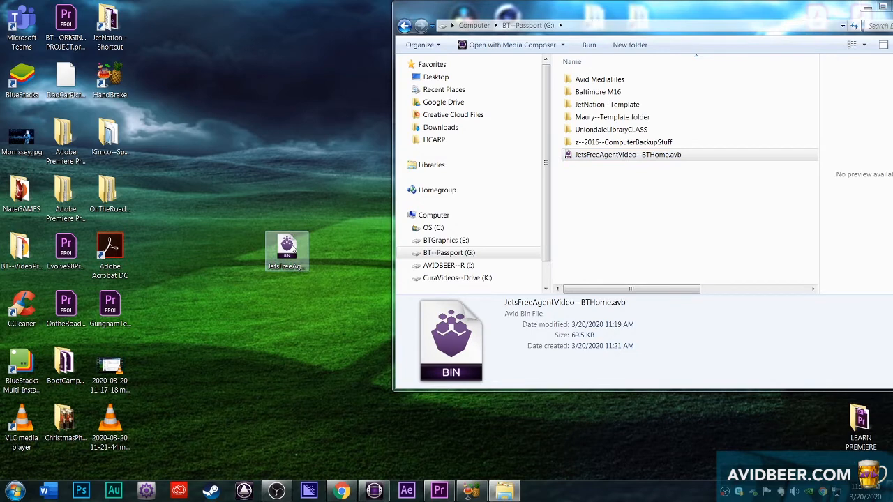
click(661, 249)
drag(779, 10, 700, 26)
click(827, 24)
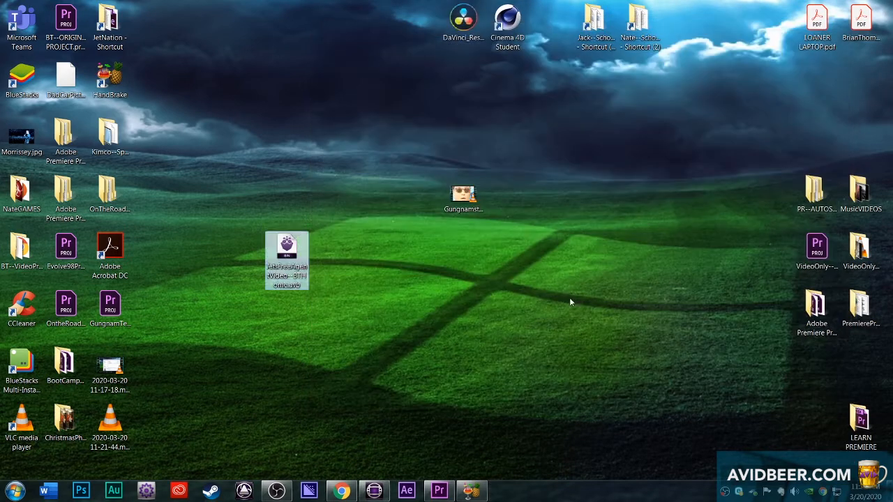
Step: Switch to Media Composer, open the JetsFreeAgentVideo--BTHome bin from the desktop, and enlarge its window to show all clips
click(374, 490)
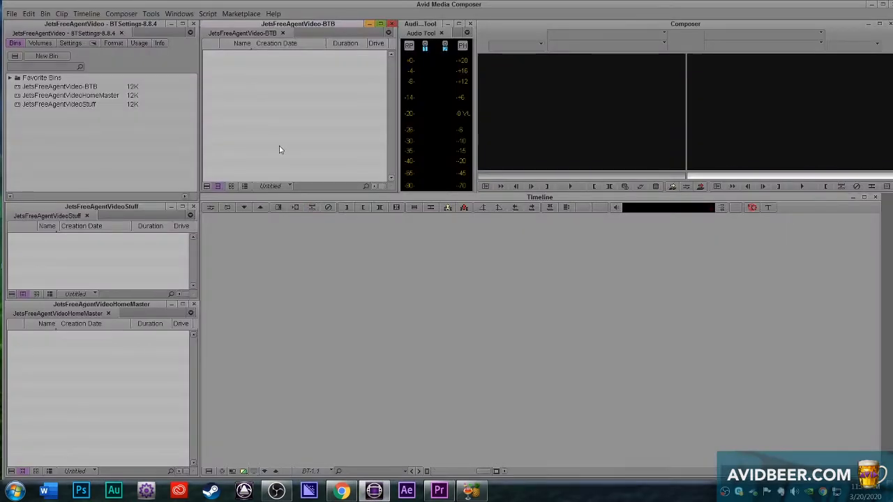
key(ctrl+o)
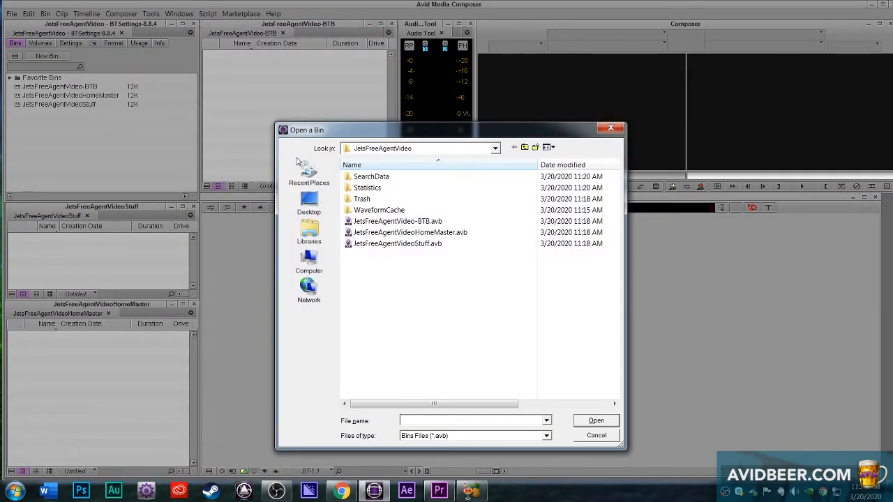
click(309, 199)
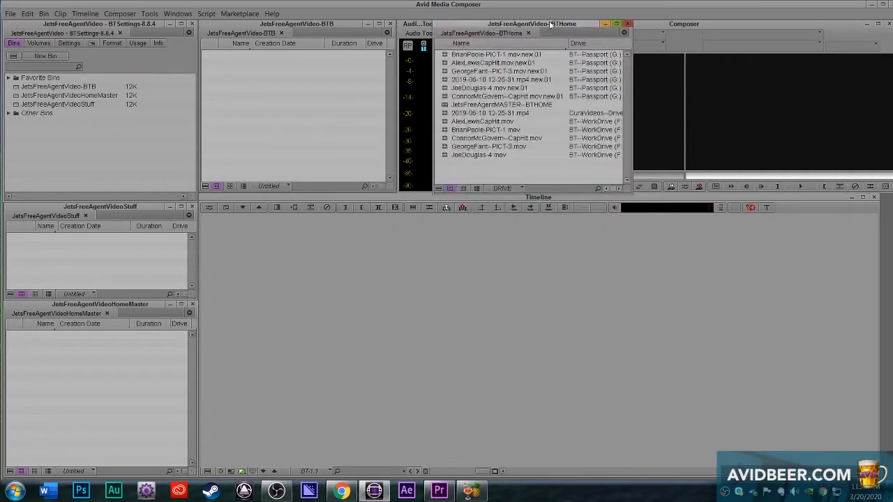
drag(553, 24, 511, 129)
drag(587, 294, 648, 331)
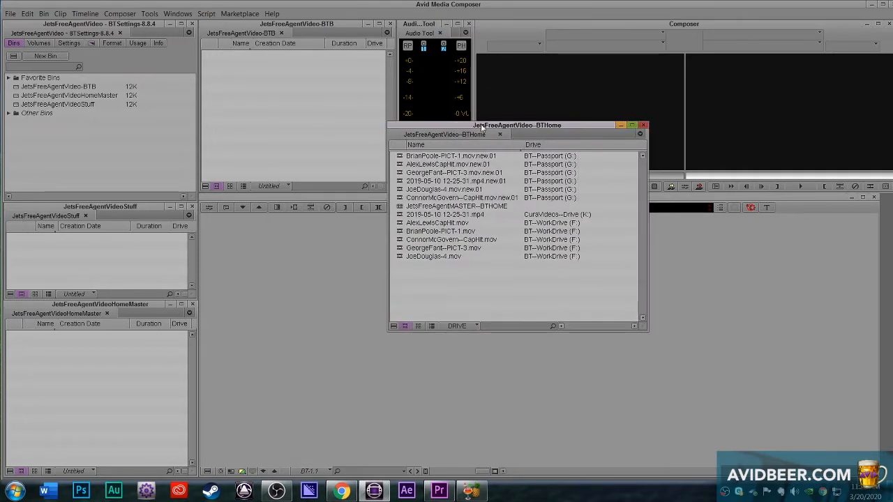
Step: Duplicate all clips and the sequence from the JetsFreeAgentVideo--BTHome bin into the JetsFreeAgentVideo-BTB bin
click(350, 96)
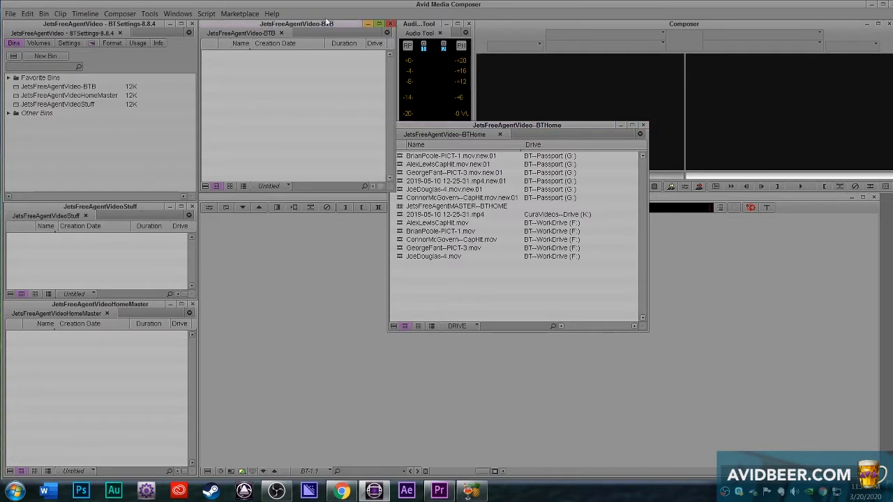
click(166, 104)
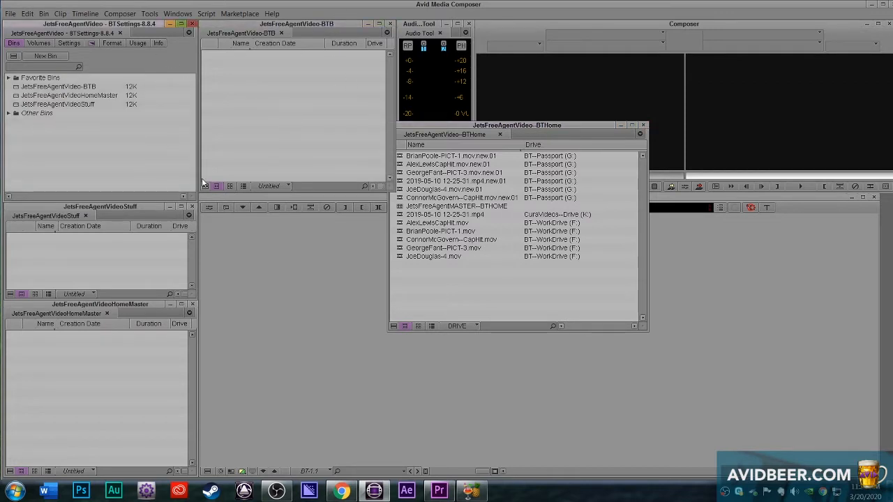
click(506, 285)
drag(458, 277, 400, 144)
drag(402, 174, 293, 101)
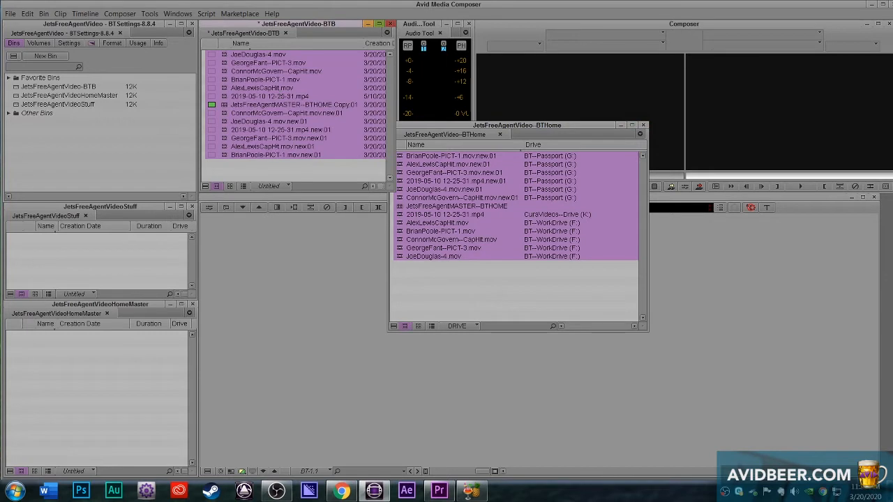
Step: Browse the BT--Avid Projects folder on Google Drive in Windows Explorer for the project's location
click(184, 126)
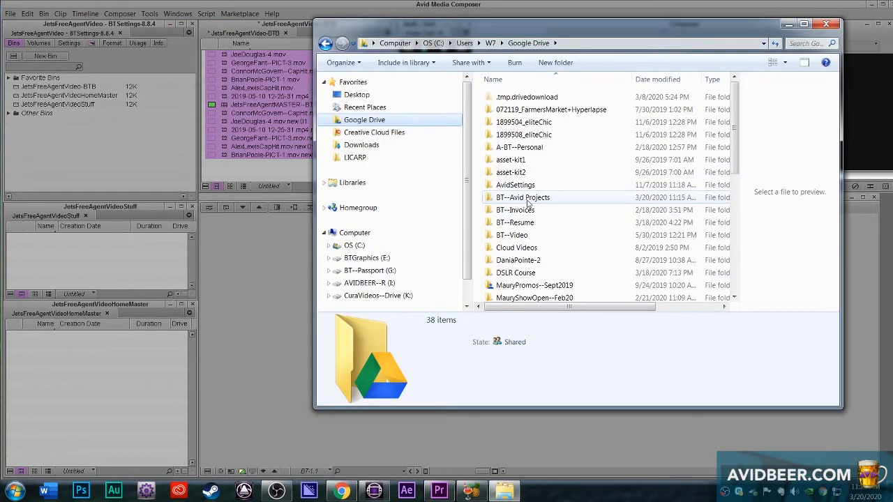
double_click(533, 198)
double_click(537, 160)
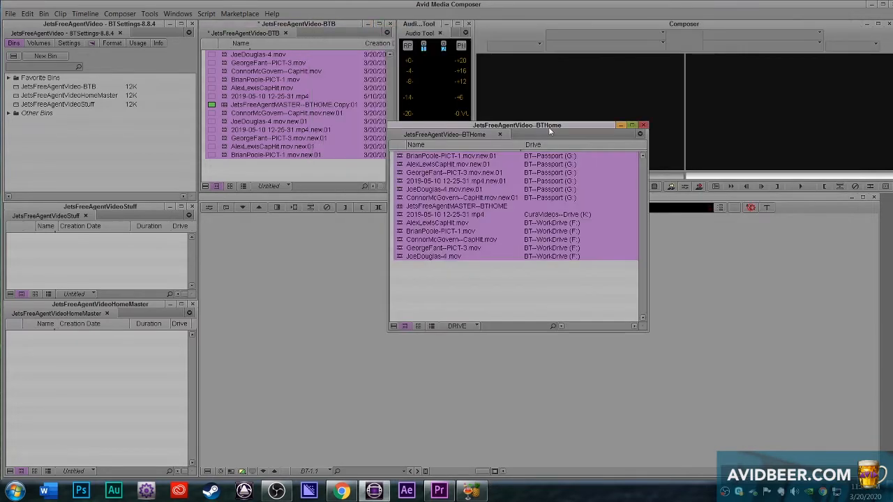
Step: Close the JetsFreeAgentVideo--BTHome bin, then widen the JetsFreeAgentVideo-BTB bin and show it in the DRIVE view
click(642, 126)
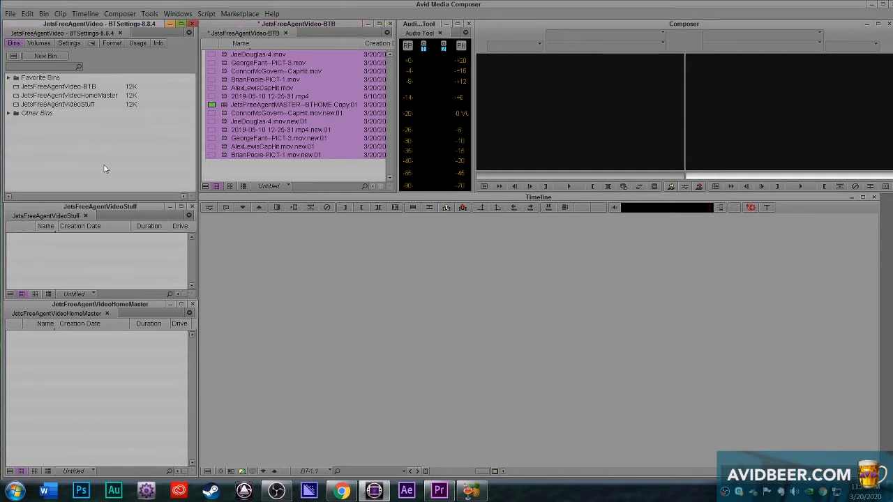
click(280, 178)
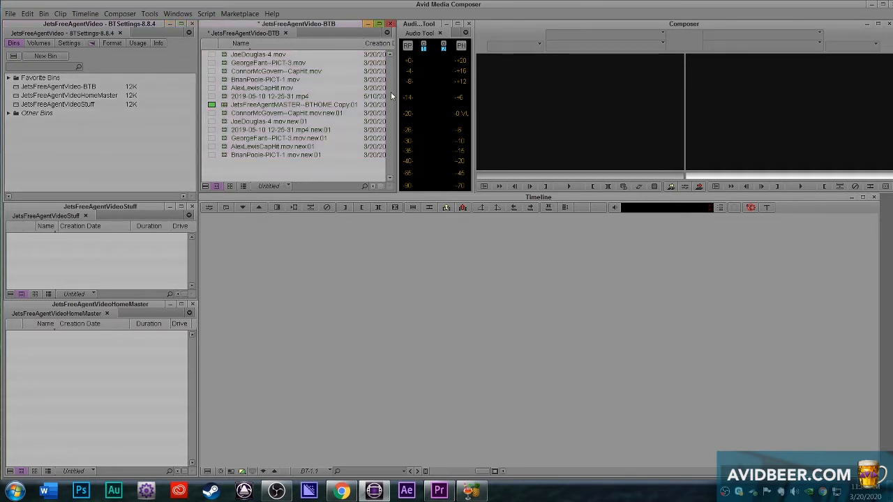
drag(393, 92, 502, 100)
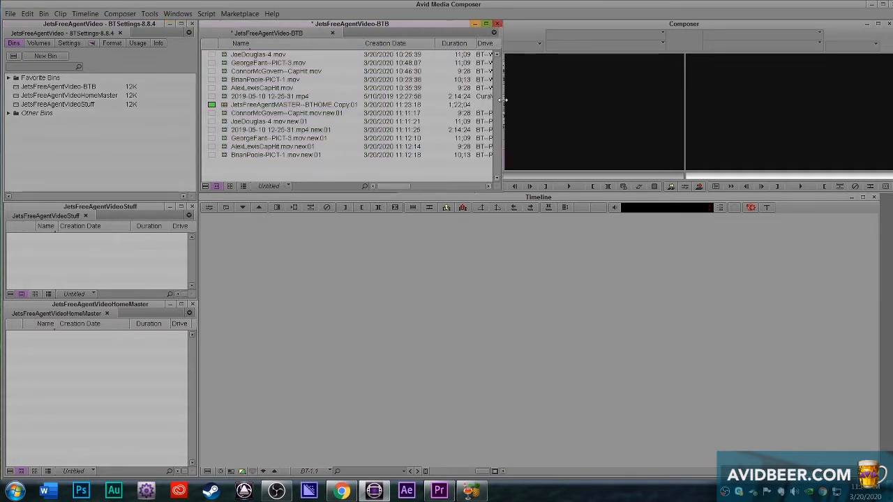
click(276, 186)
click(309, 210)
Step: Load the JetsFreeAgentMASTER--BTHOME.Copy.01 sequence into the timeline and move the playhead to 01;00;11;18
double_click(279, 105)
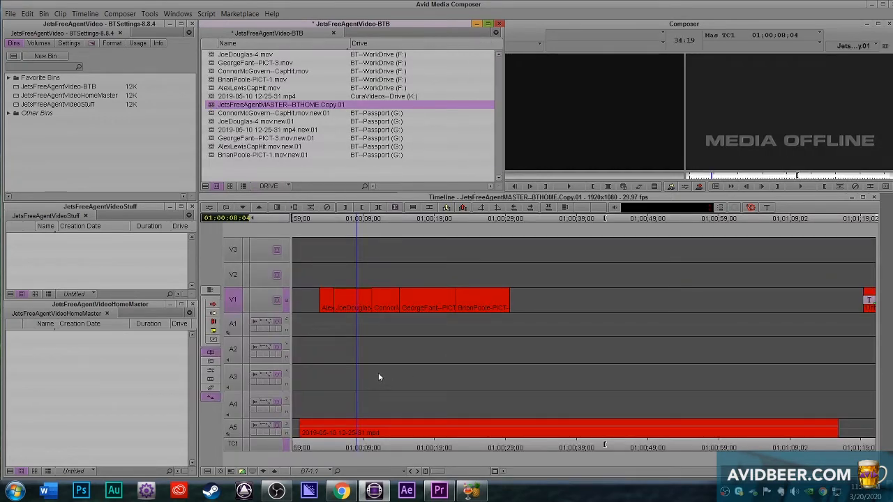
click(380, 376)
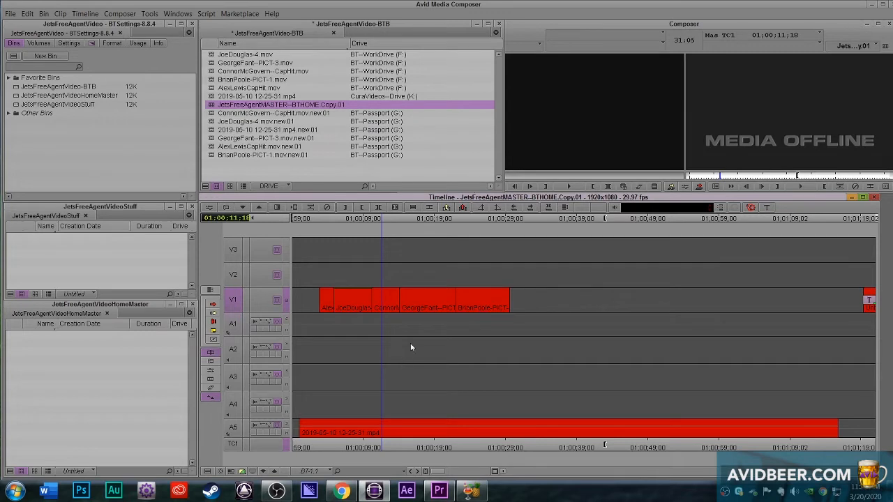
Step: Sort the JetsFreeAgentVideo-BTB bin by the Drive column
click(385, 343)
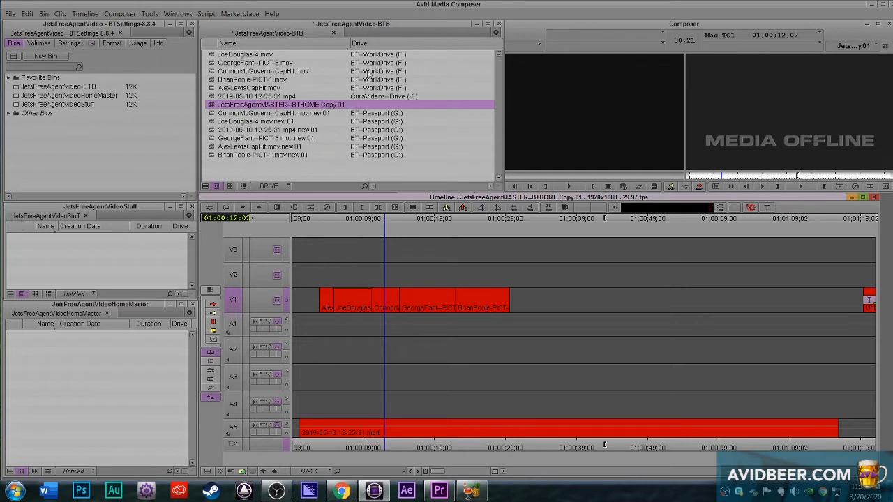
click(363, 44)
key(ctrl+e)
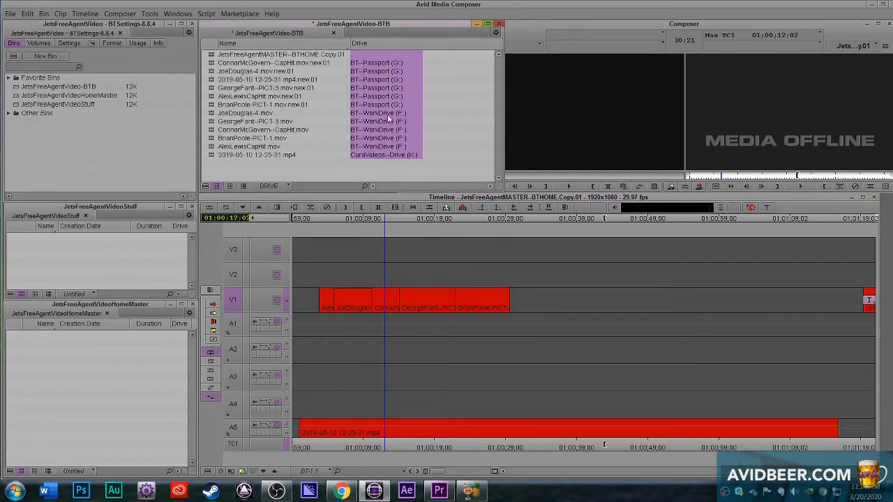
Step: Compare the drives listed for the clips with the picture at several points of the sequence on the timeline
drag(438, 318, 422, 331)
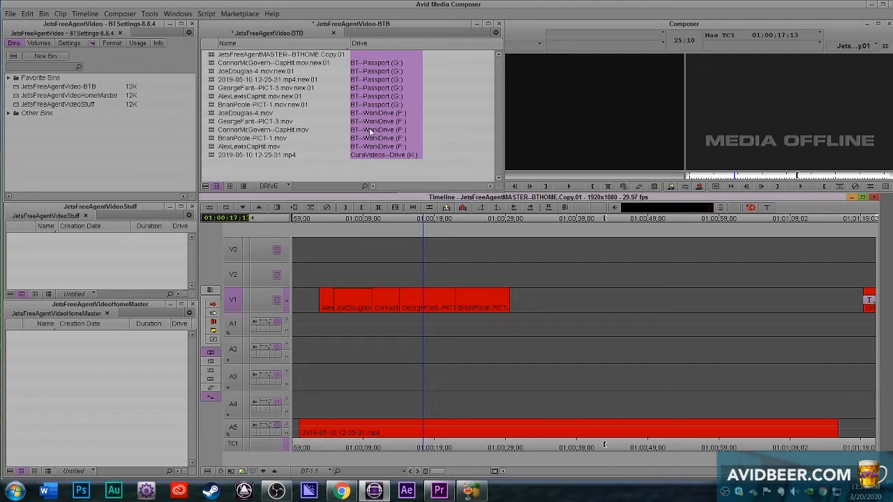
click(441, 335)
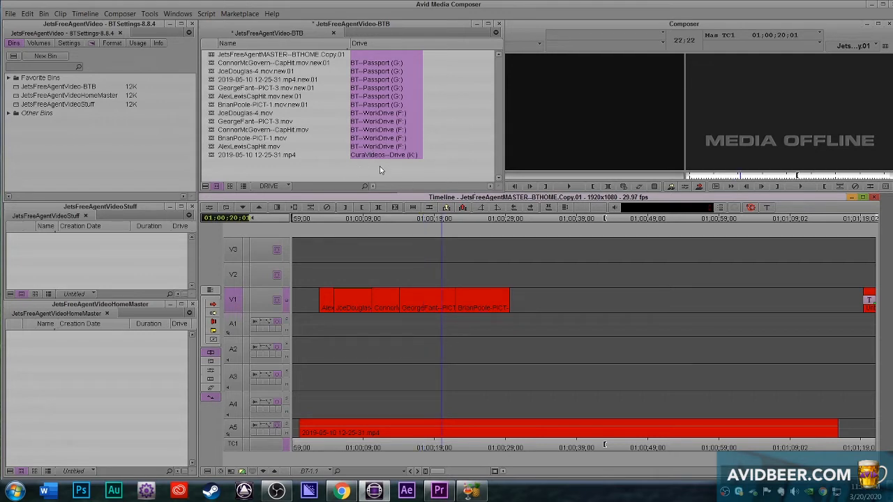
drag(453, 405, 494, 420)
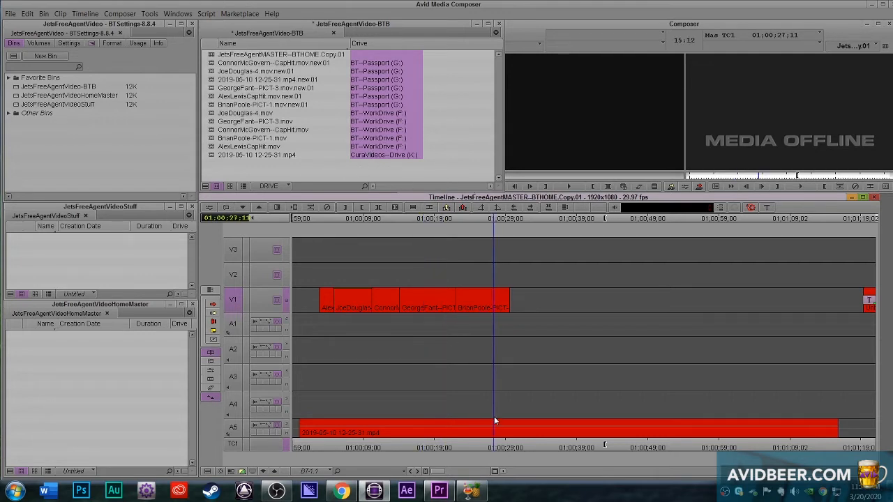
click(387, 177)
click(383, 354)
key(space)
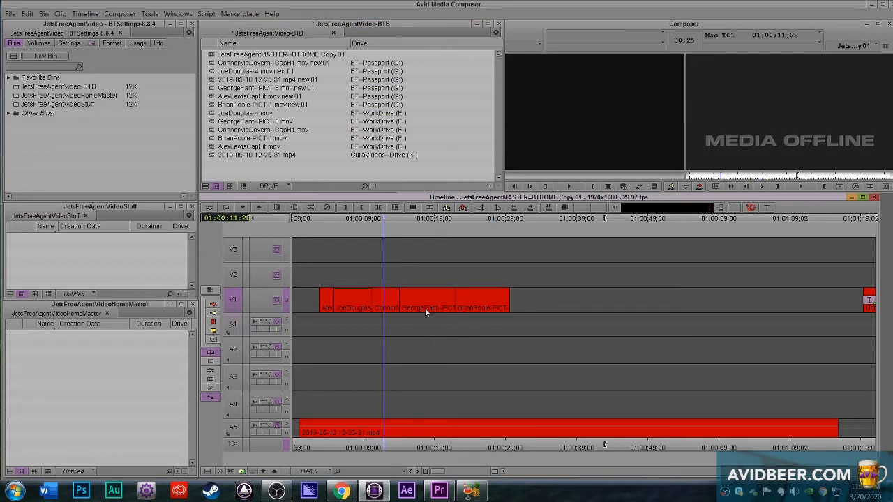
click(743, 124)
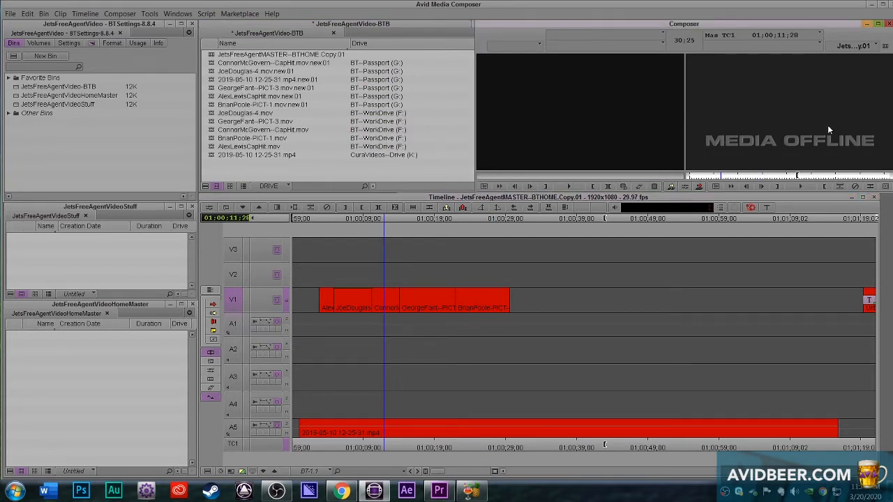
click(421, 176)
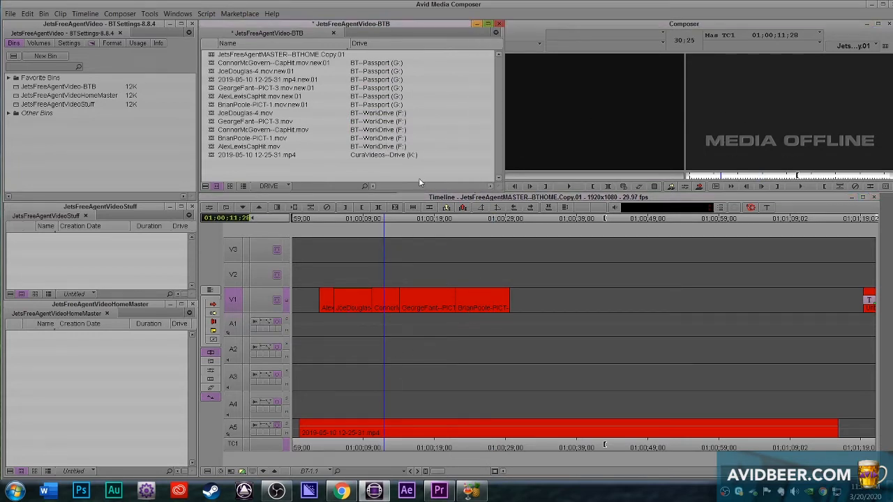
Step: Select the six clips on BT--WorkDrive and CuraVideos--Drive and try to relink them to all available drives in the current project's video format
click(211, 115)
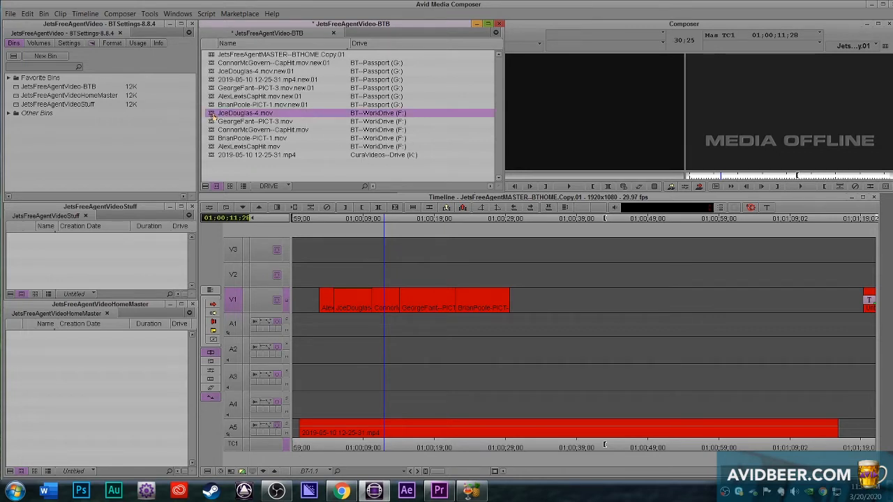
shift+click(211, 155)
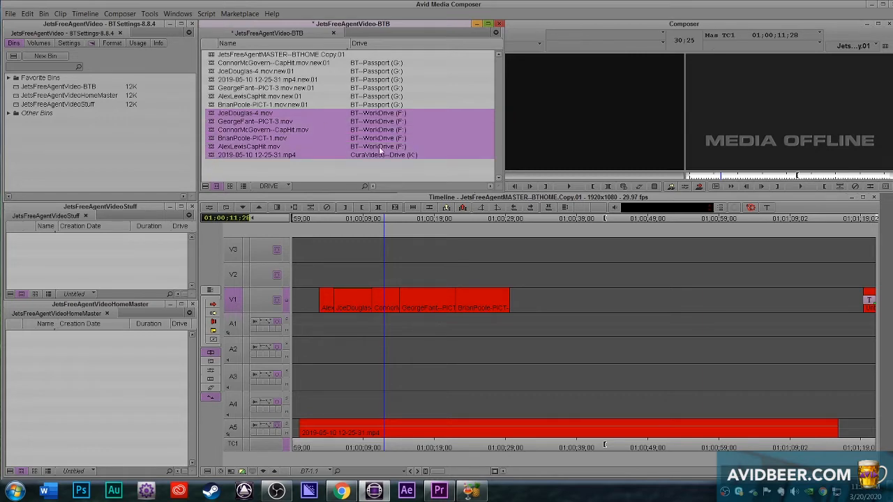
click(60, 13)
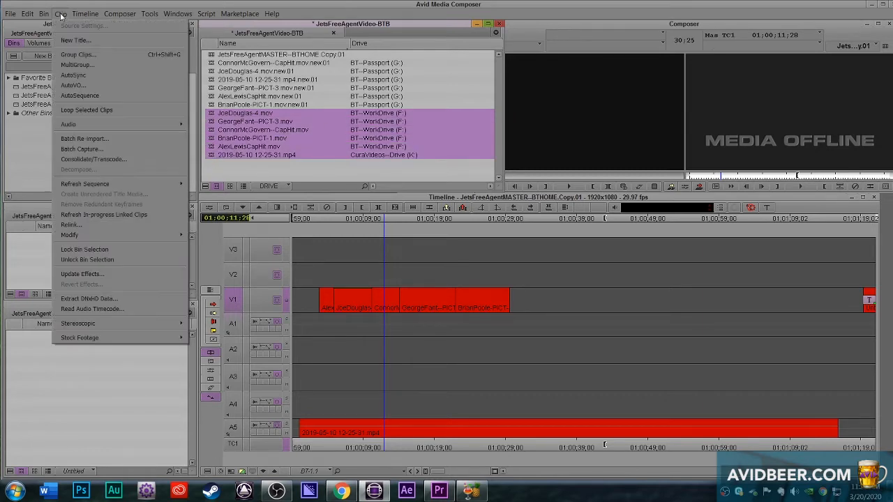
click(114, 224)
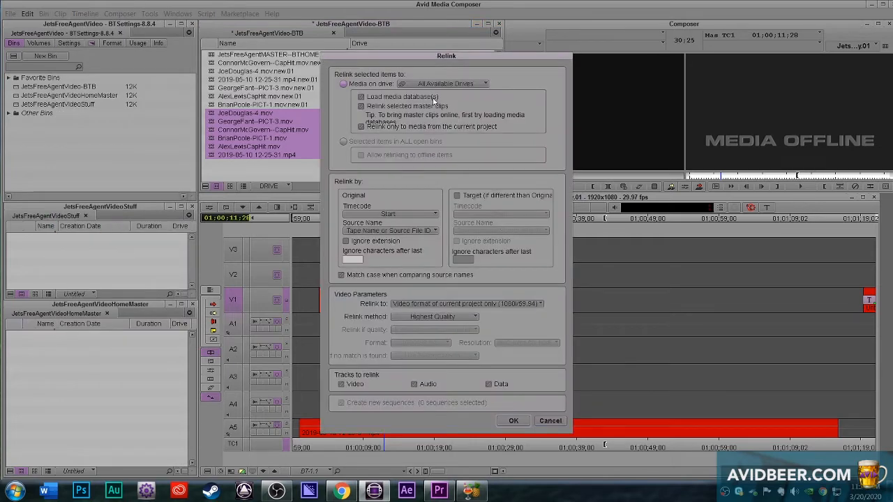
drag(451, 59, 597, 63)
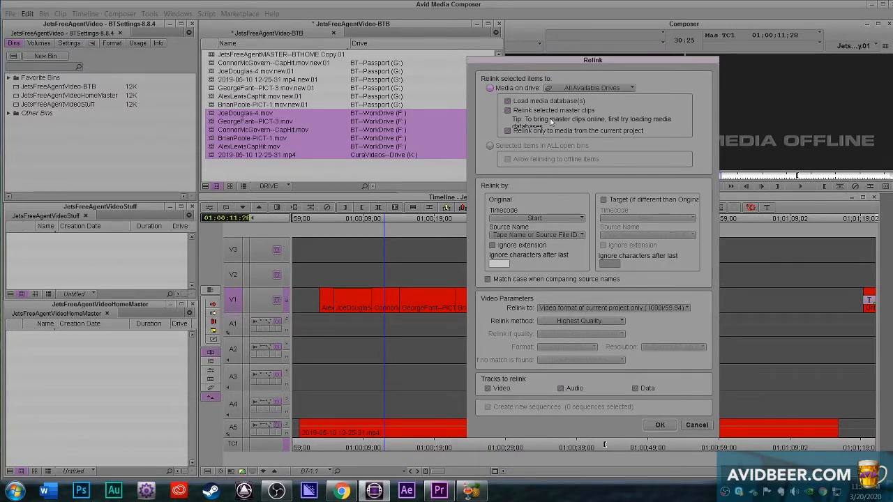
click(659, 426)
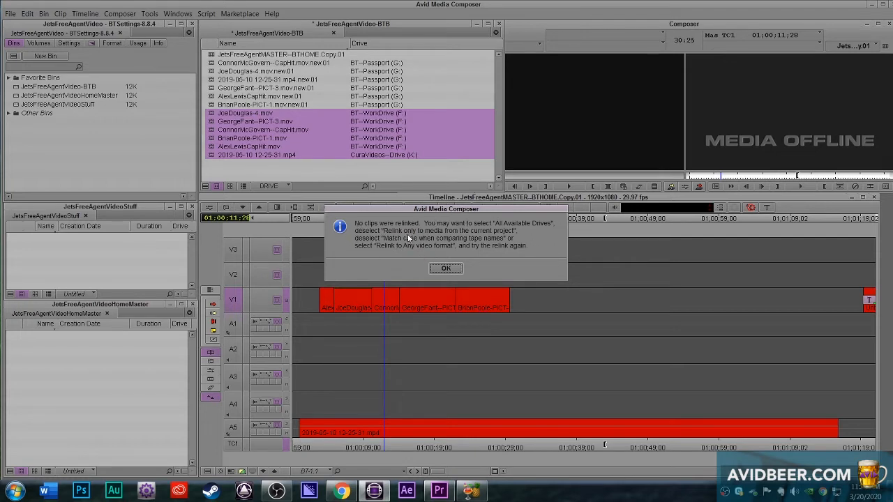
click(450, 267)
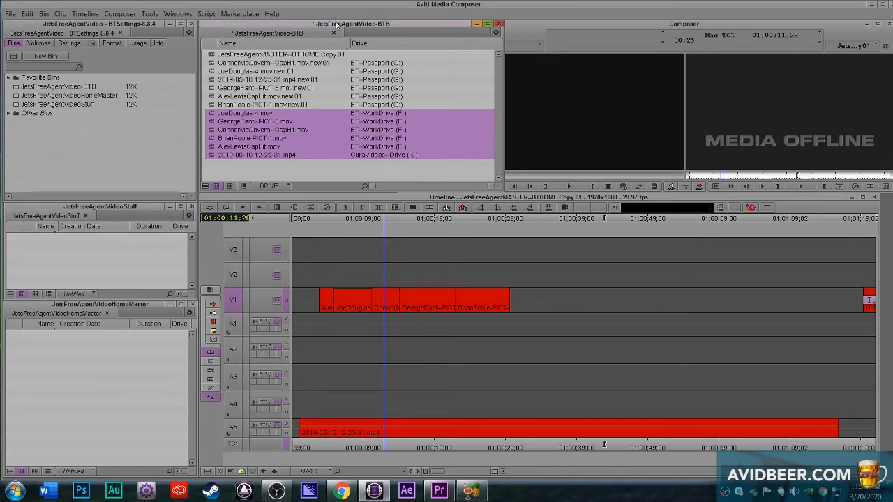
Step: Relink the six selected clips to media on all available drives, allowing any video format
click(60, 13)
click(77, 222)
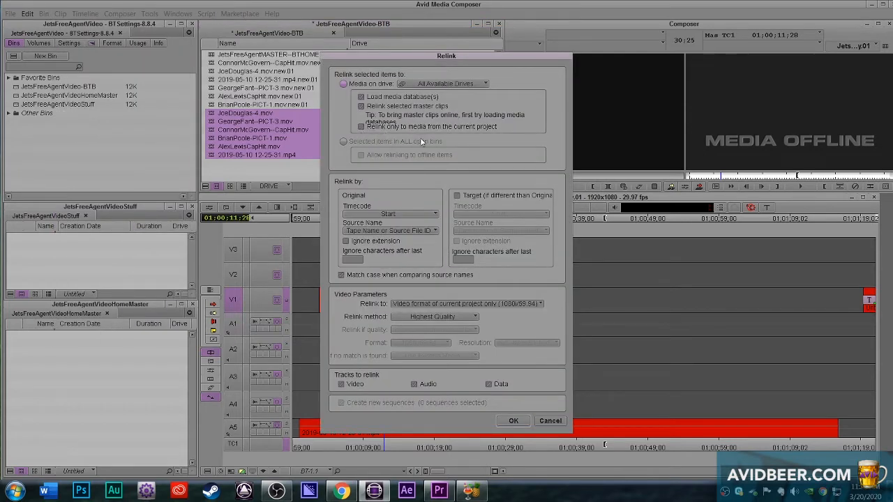
click(478, 83)
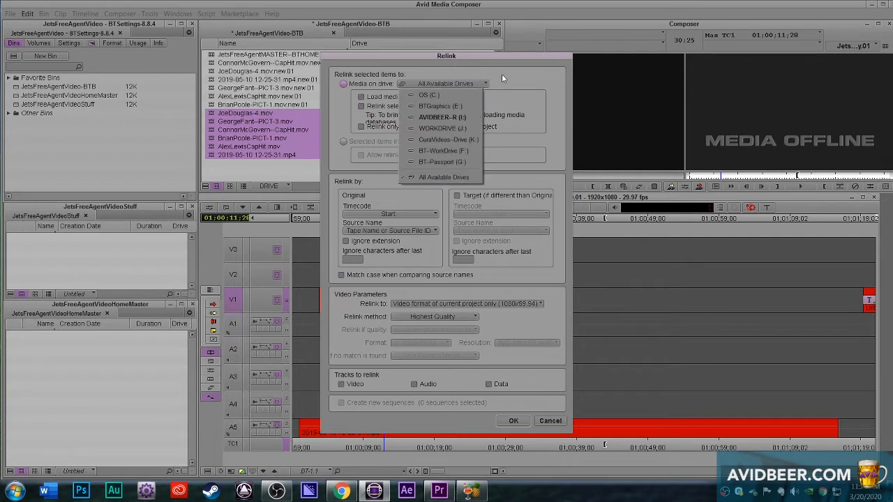
click(505, 72)
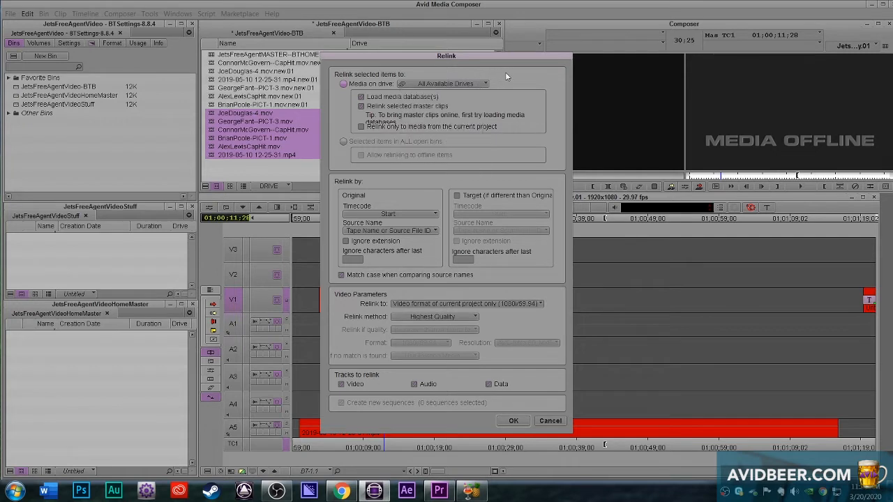
click(474, 304)
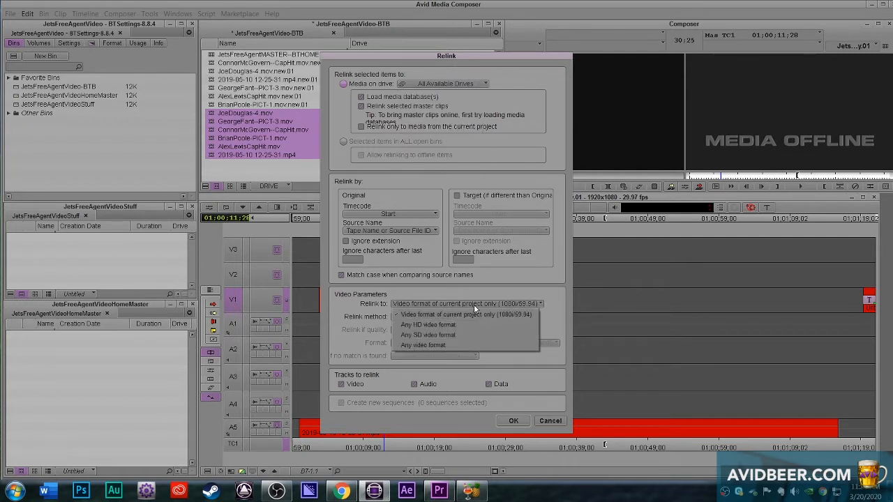
click(448, 345)
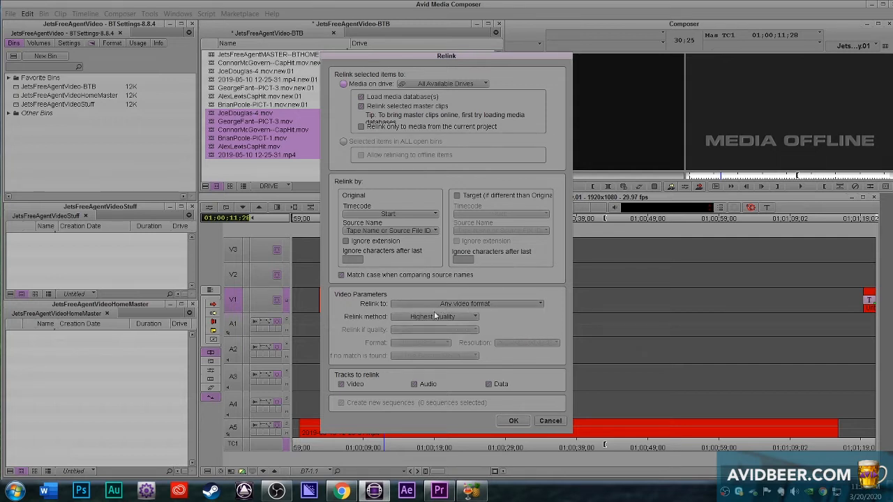
click(514, 421)
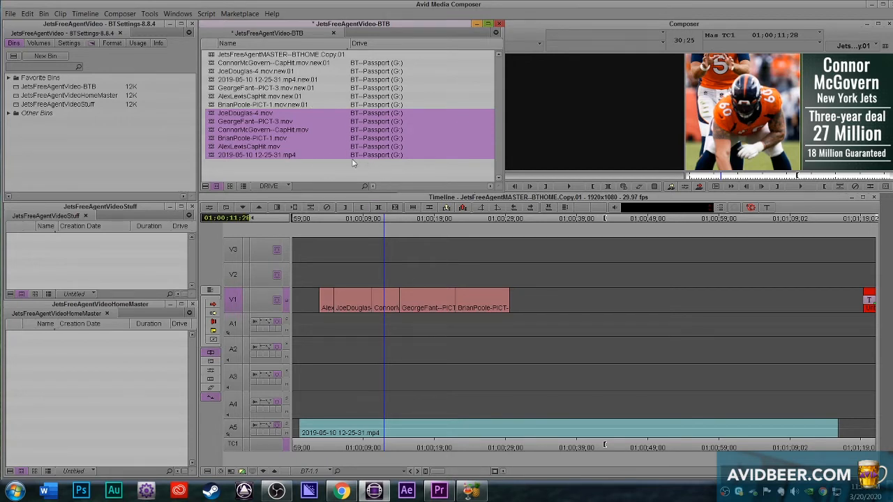
click(322, 174)
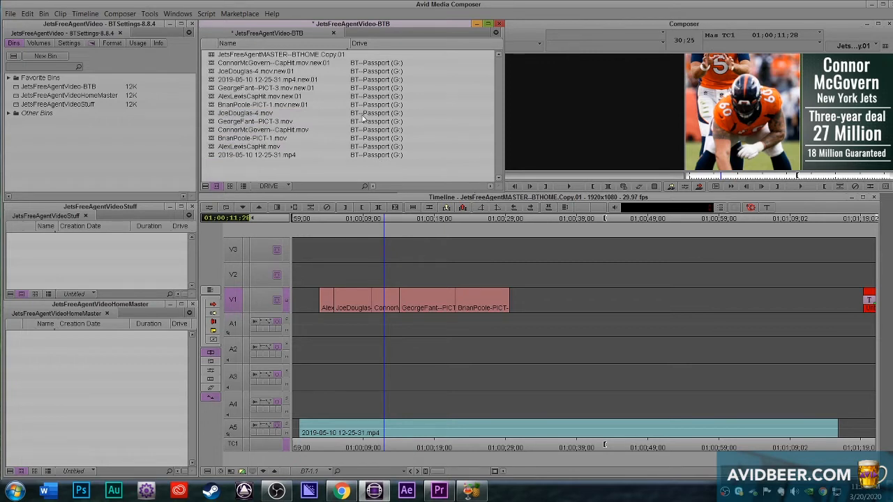
click(357, 322)
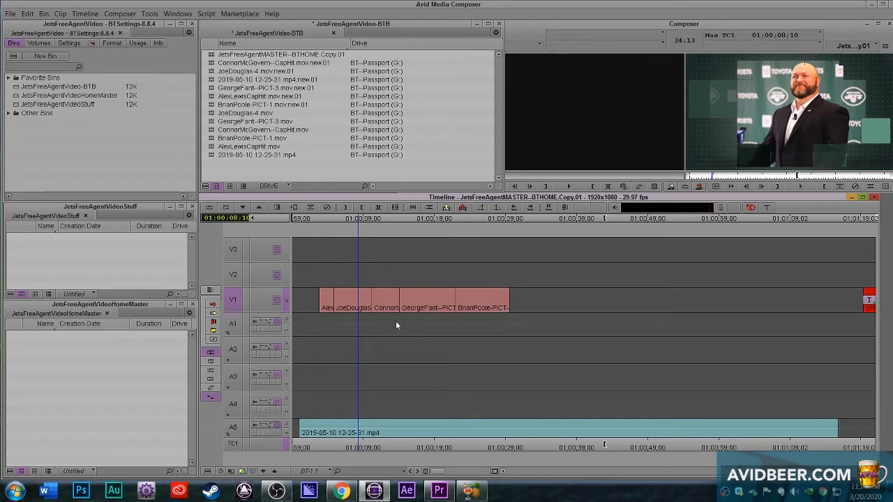
Step: Extract the section from 01;00;33;04 to just before the title on all tracks
click(534, 351)
key(i)
drag(792, 341, 850, 332)
key(o)
key(ctrl+a)
key(x)
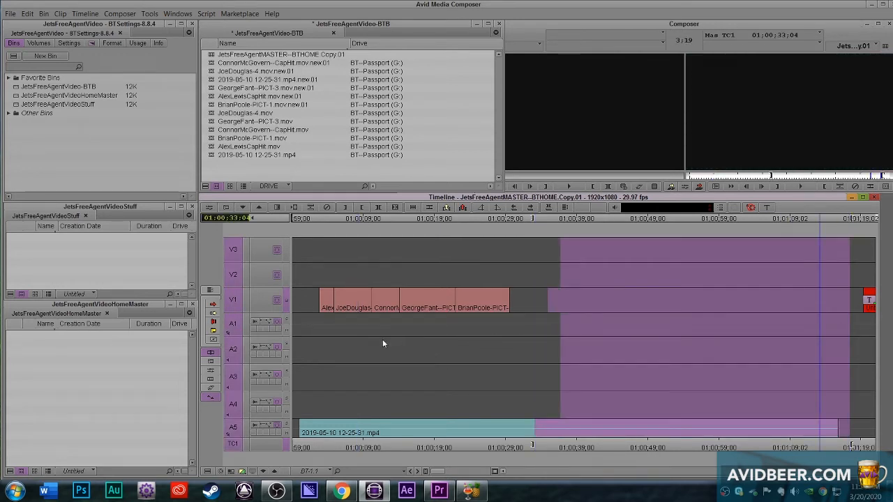
key(ctrl+shift+a)
Step: Extend the start of the AlexLewisCapHit.mov clip on V1 back to 01;00;01;13
click(371, 346)
click(329, 333)
click(227, 309)
key(o)
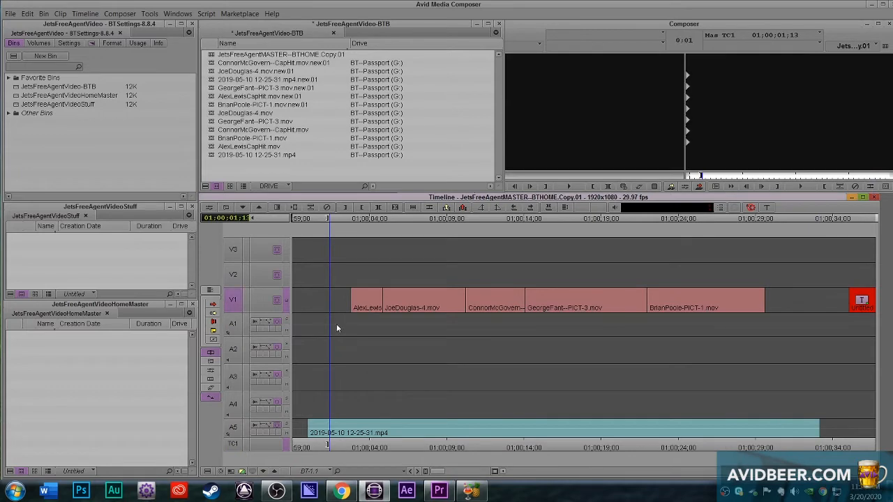
key(shift+e)
Step: Splice a copy of the AlexLewisCapHit.mov clip after JoeDouglas-4.mov on V1 and extract the original at the start
drag(359, 316, 370, 317)
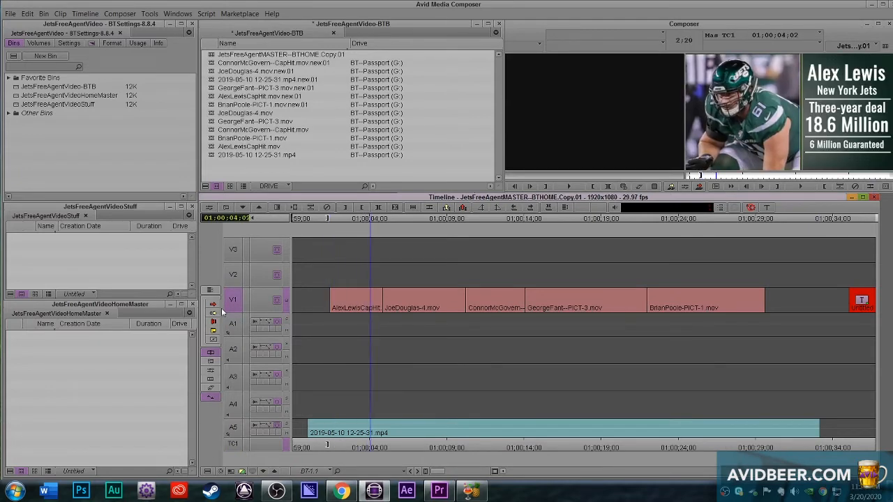
key(alt+c)
drag(478, 314, 483, 312)
key(g)
key(v)
click(361, 323)
key(t)
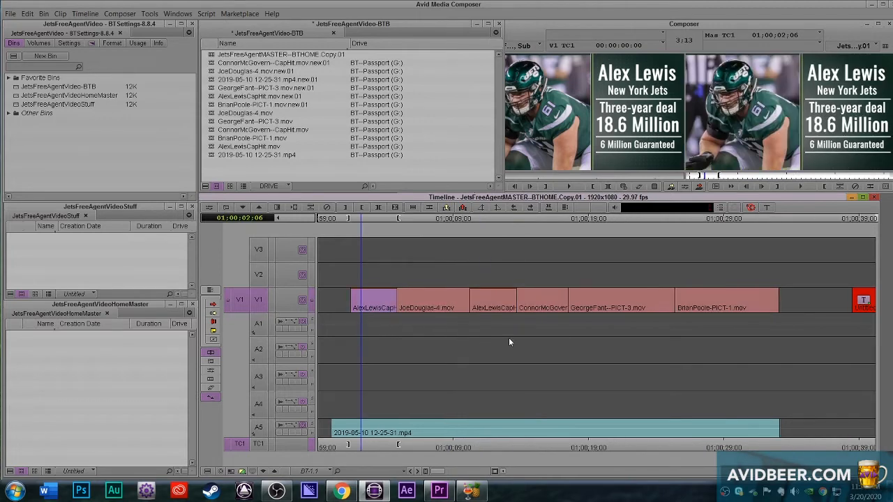
key(x)
Step: Extract the end of the GeorgeFant--PICT-3.mov clip through the start of BrianPoole-PICT-1.mov on V1
click(575, 323)
key(i)
drag(656, 322, 728, 310)
key(o)
key(x)
click(645, 322)
key(i)
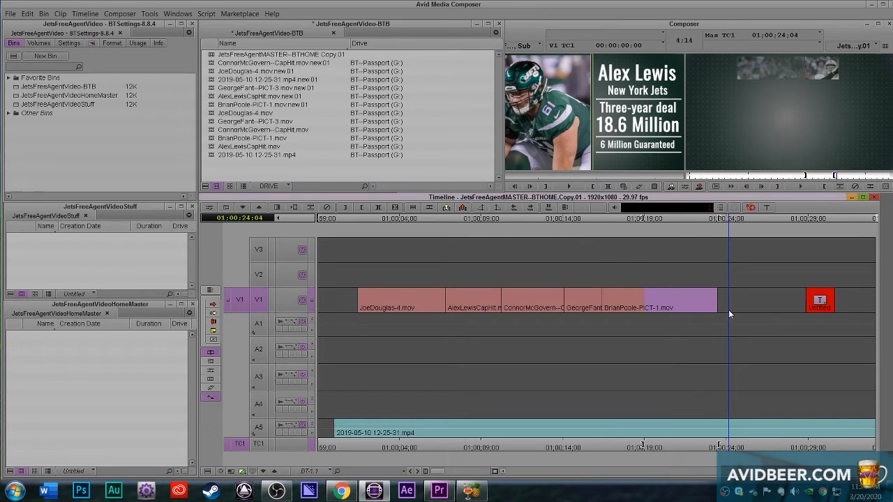
key(o)
key(z)
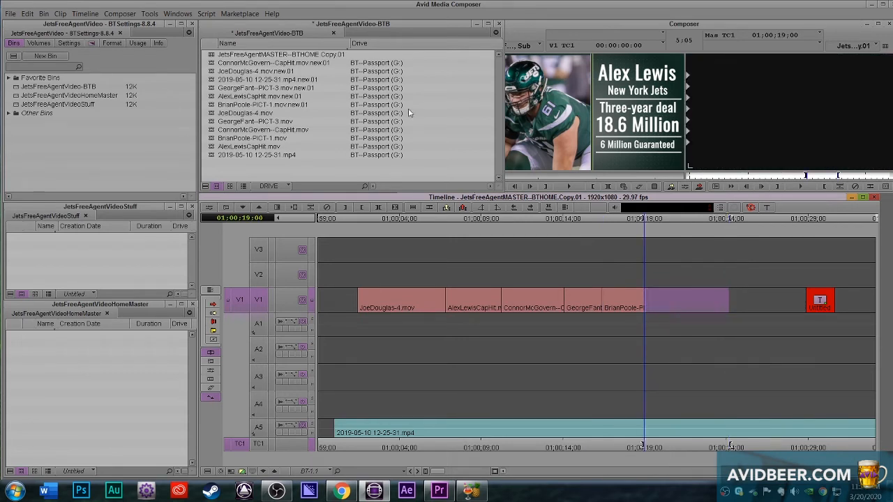
Step: Rename the sequence JetsFreeAgentMASTER--BTHOME--Ver2 and move it into the JetsFreeAgentVideoHomeMaster bin
click(318, 54)
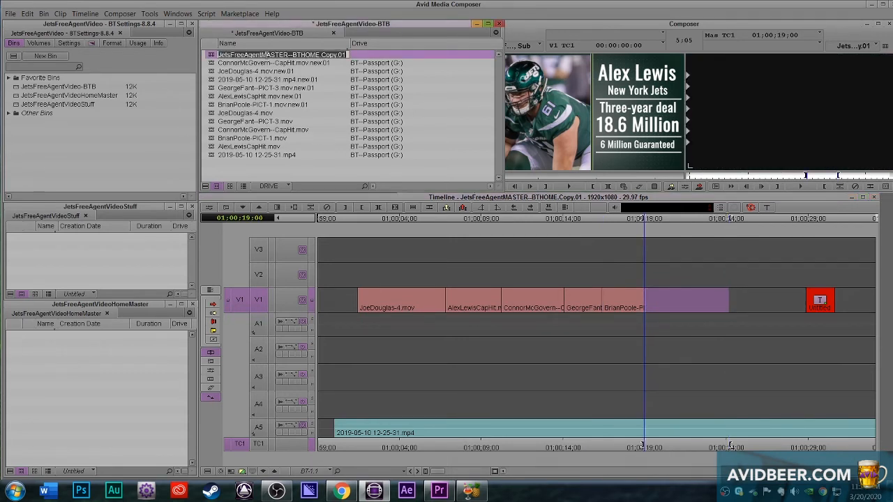
click(321, 55)
drag(320, 55, 461, 61)
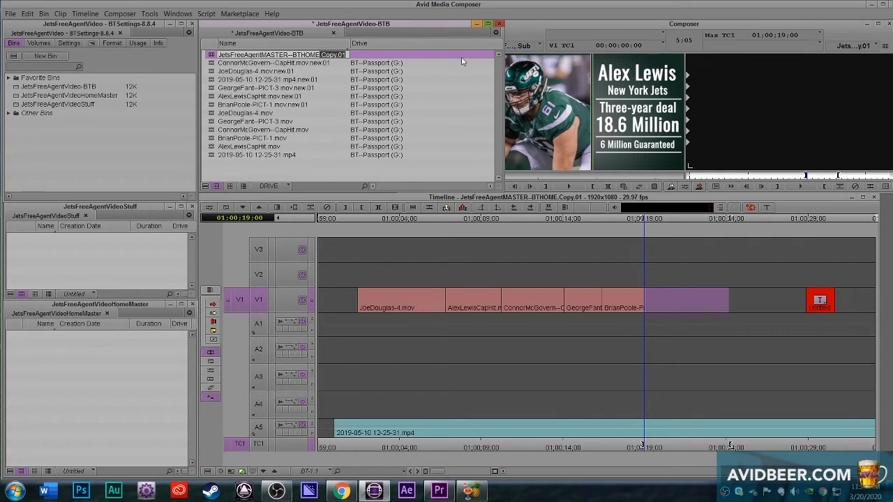
text(--Ver2)
click(279, 176)
drag(212, 55, 103, 342)
Step: Extract a section across the JoeDouglas-4.mov and AlexLewisCapHit.mov join, and cut out the material after 01;00;19;20
click(398, 322)
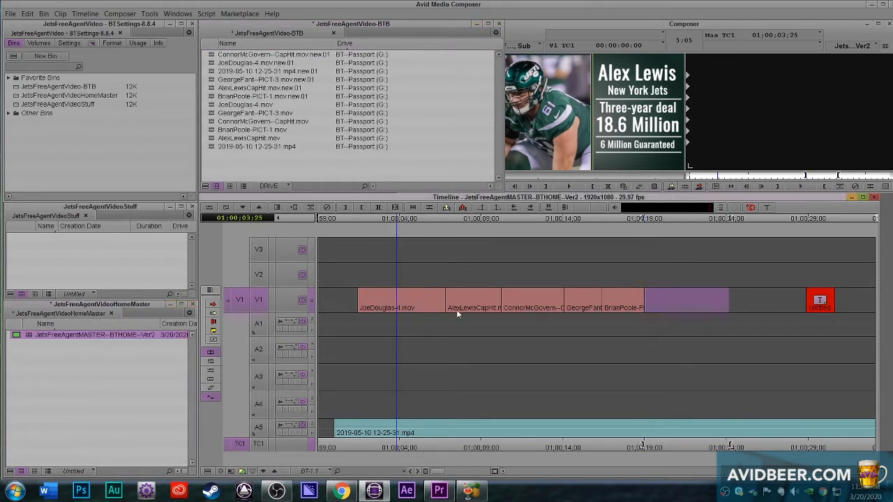
click(557, 341)
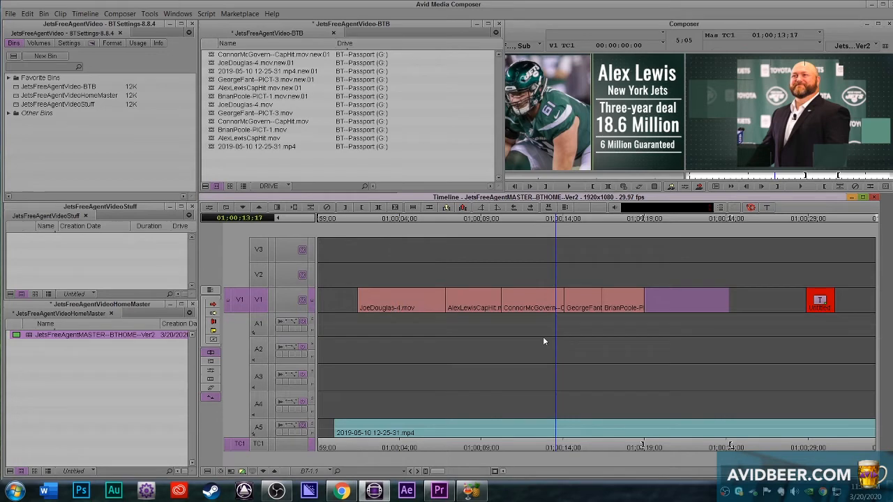
click(447, 327)
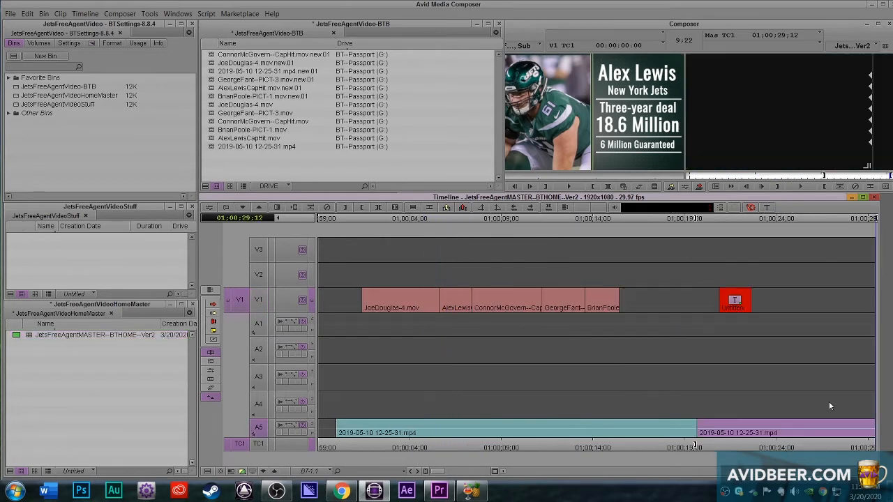
key(ctrl+])
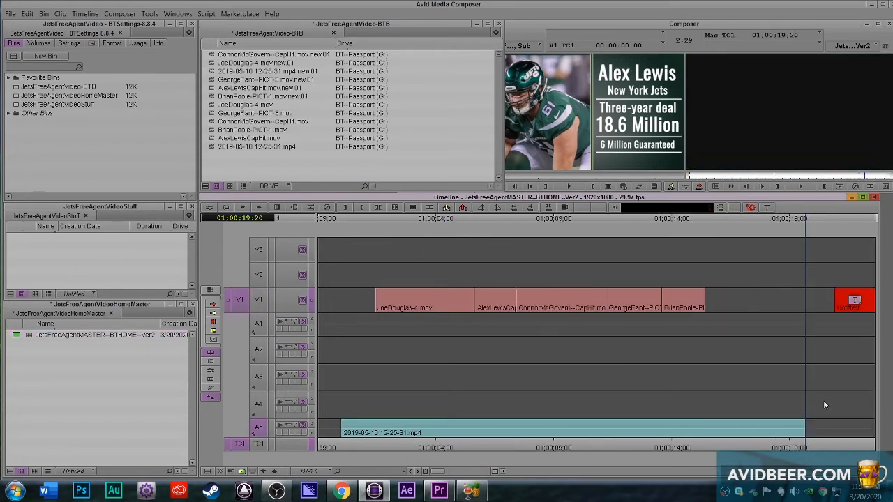
click(533, 335)
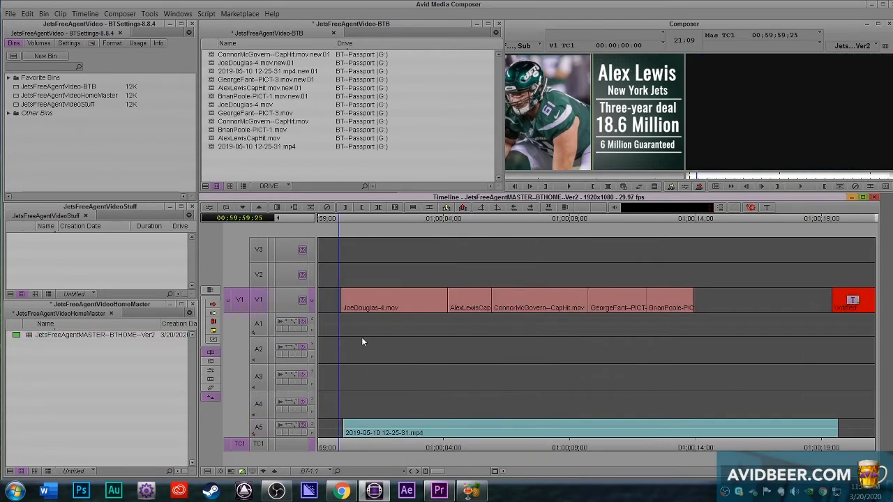
drag(361, 342, 841, 343)
key(o)
key(ctrl+a)
key(x)
key(ctrl+shift+a)
Step: Duplicate the edited sequence into the JetsFreeAgentVideo-BTB bin and name the copy JetsFreeAgentMASTER--BTHOME--Ver2
click(85, 343)
drag(28, 335, 349, 159)
click(341, 55)
drag(338, 55, 549, 56)
key(BackSpace)
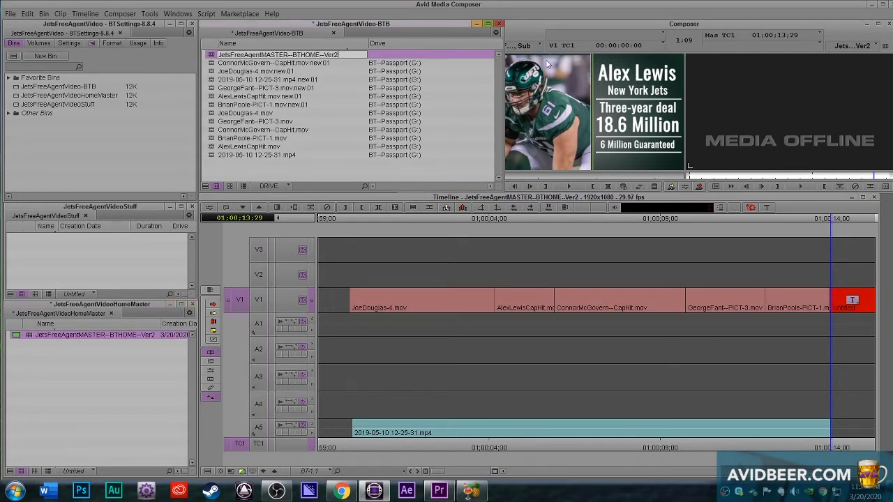
click(226, 167)
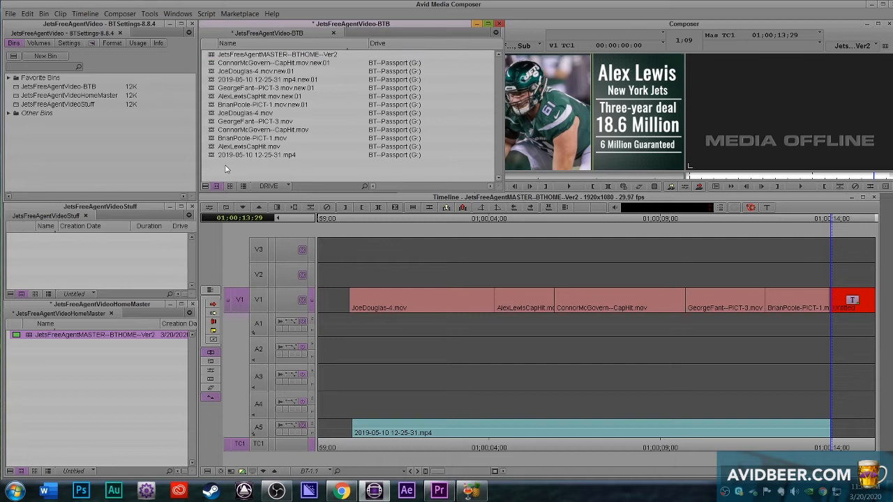
Step: Save the JetsFreeAgentVideo-BTB bin, leave the editor, and open the BT--Passport (G:) drive in Windows Explorer
key(ctrl+s)
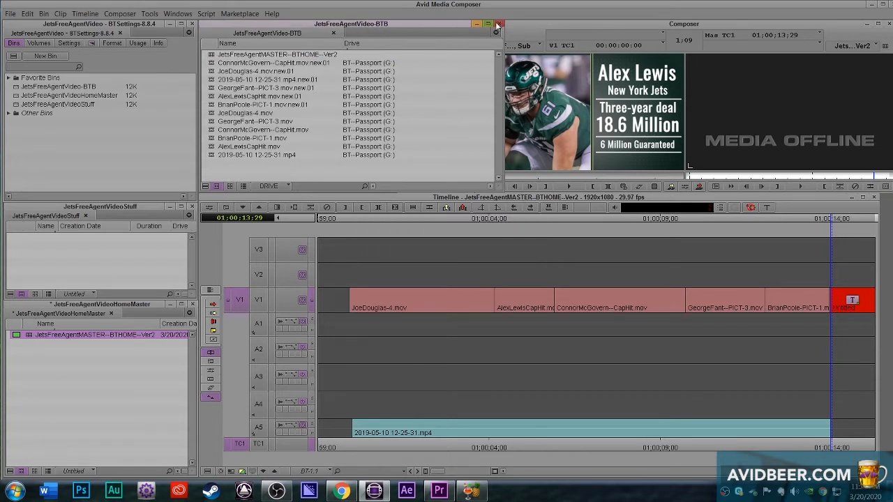
click(497, 24)
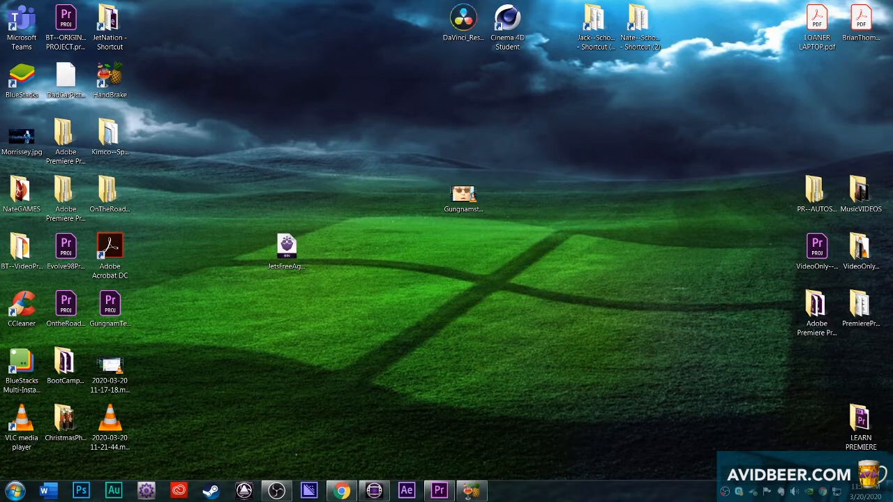
key(super+e)
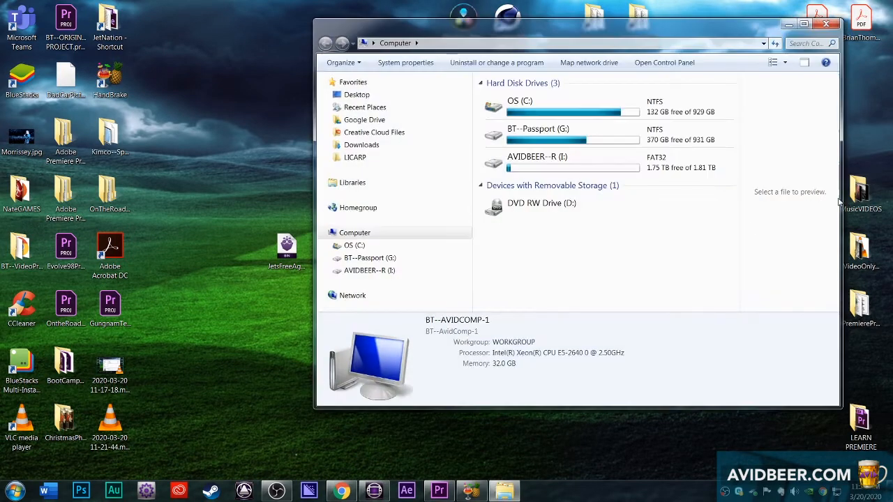
double_click(579, 122)
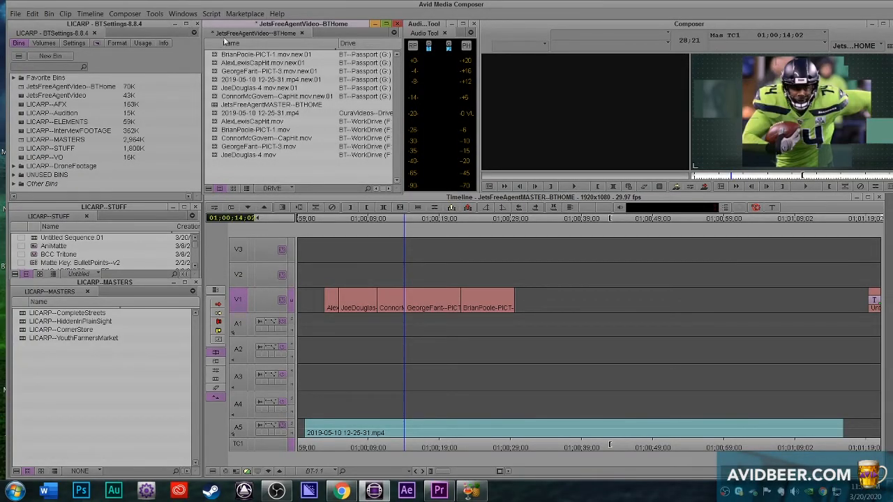
Step: Switch to the desktop, move JetsFreeAgentVideo-BTB.avb to an open spot there, and minimize the BT--Passport (G:) window
drag(95, 4, 89, 5)
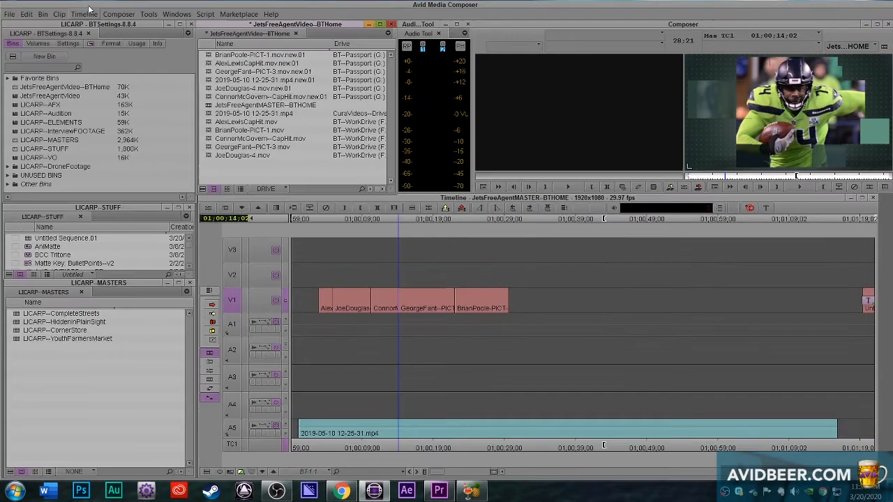
drag(181, 5, 189, 5)
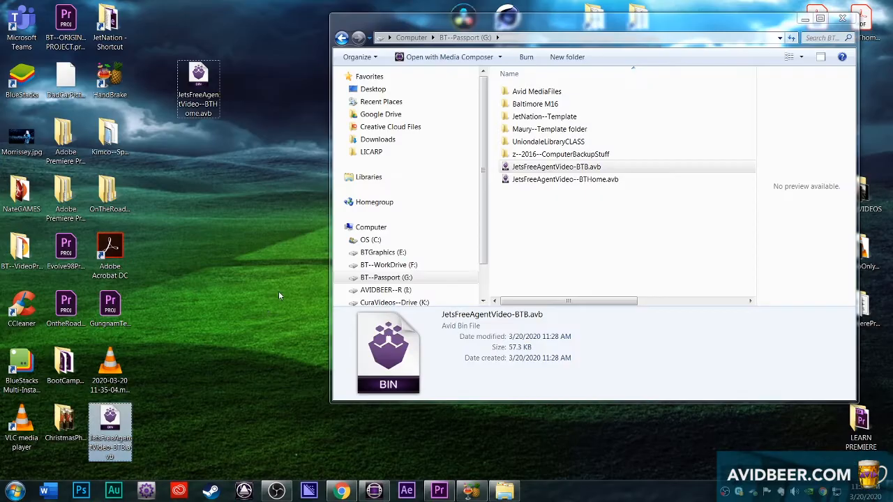
drag(109, 429, 286, 202)
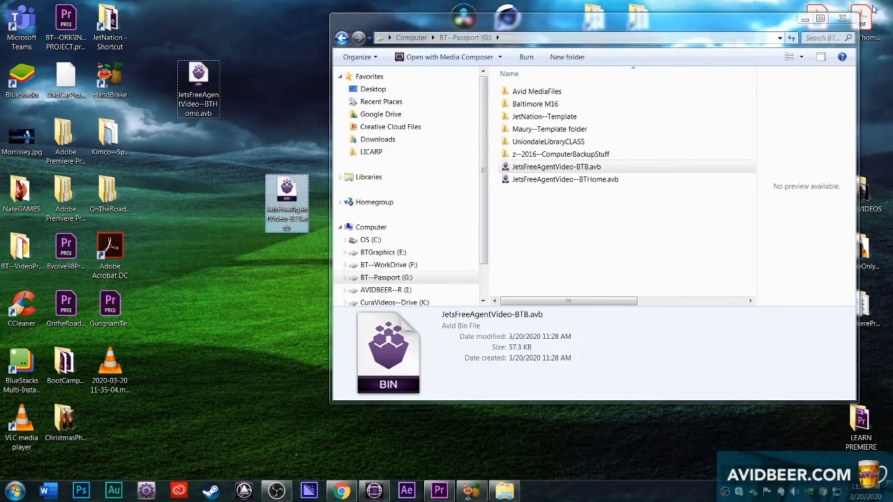
click(805, 19)
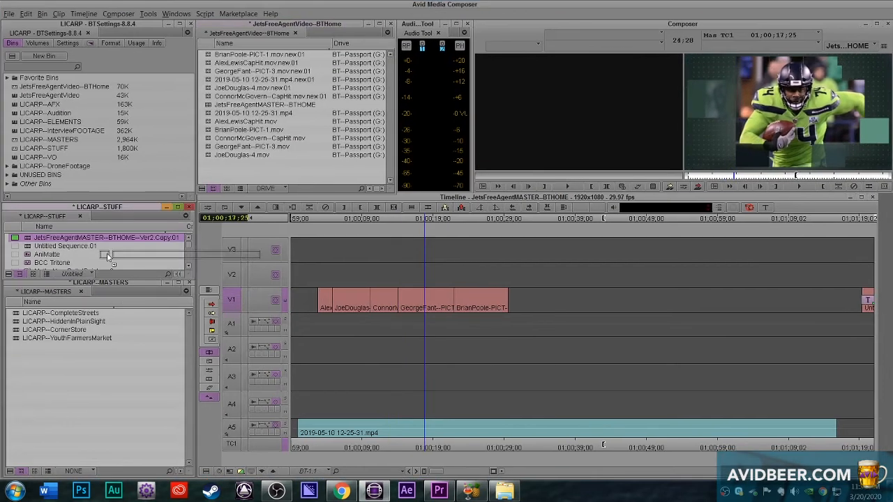
Step: Load JetsFreeAgentMASTER--BTHOME--Ver2.Copy.01 from the LICARP--STUFF bin, check its JoeDouglas-4.mov segment, and activate the JetsFreeAgentVideo--BTHome bin
double_click(26, 238)
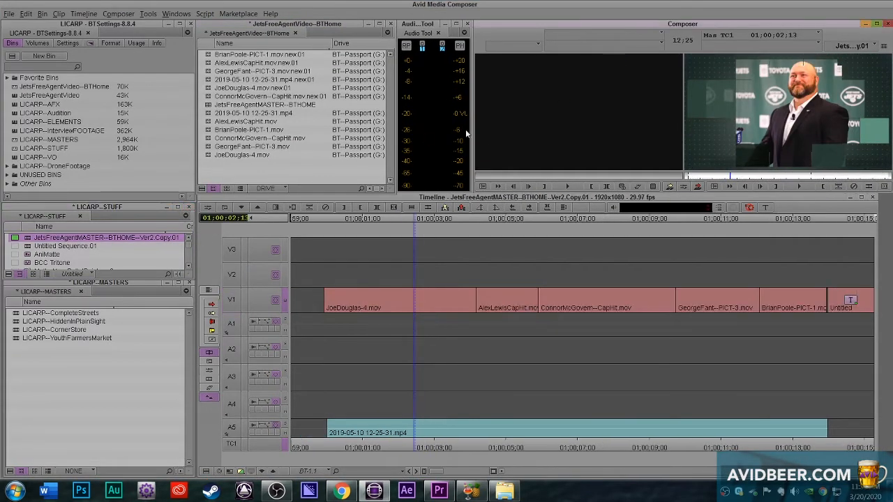
click(465, 340)
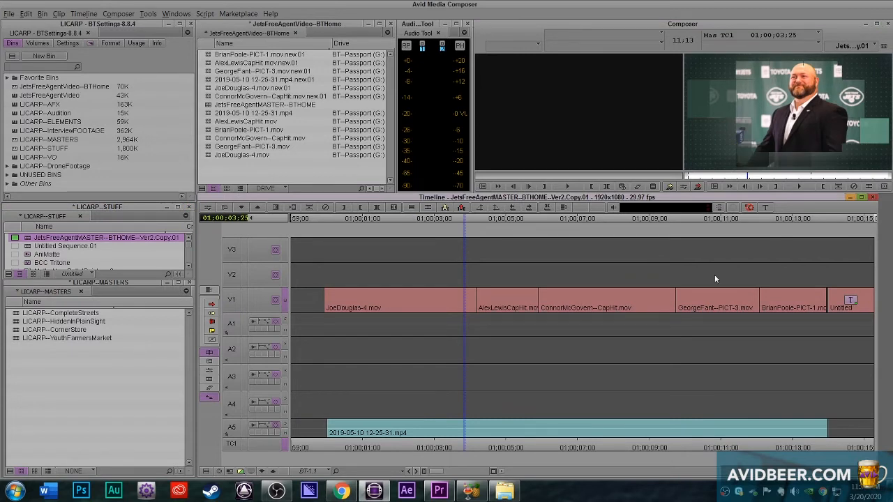
click(372, 165)
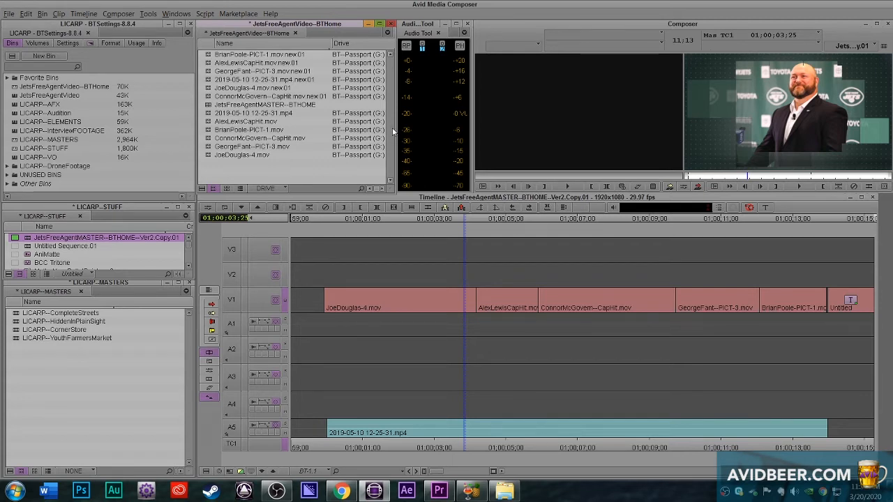
Step: Minimize Media Composer to the desktop, return to it full-screen, and check the media status of the AlexLewisCapHit.mov segment
drag(886, 2, 859, 8)
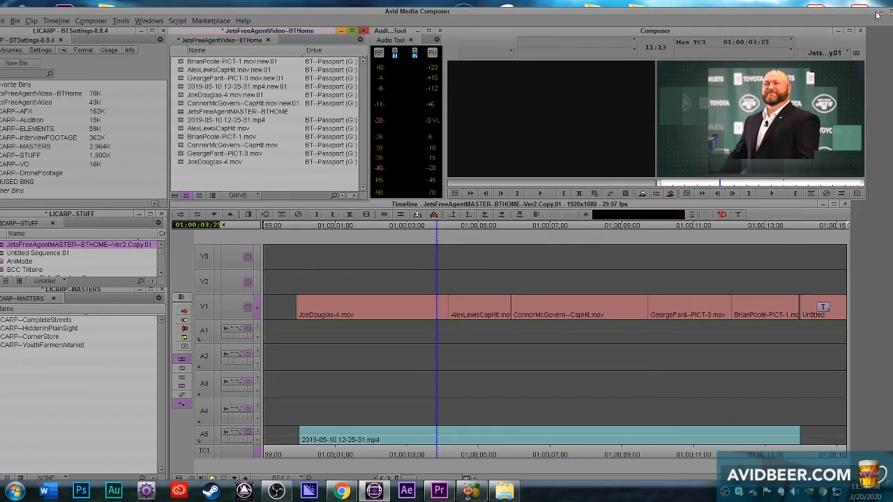
click(876, 13)
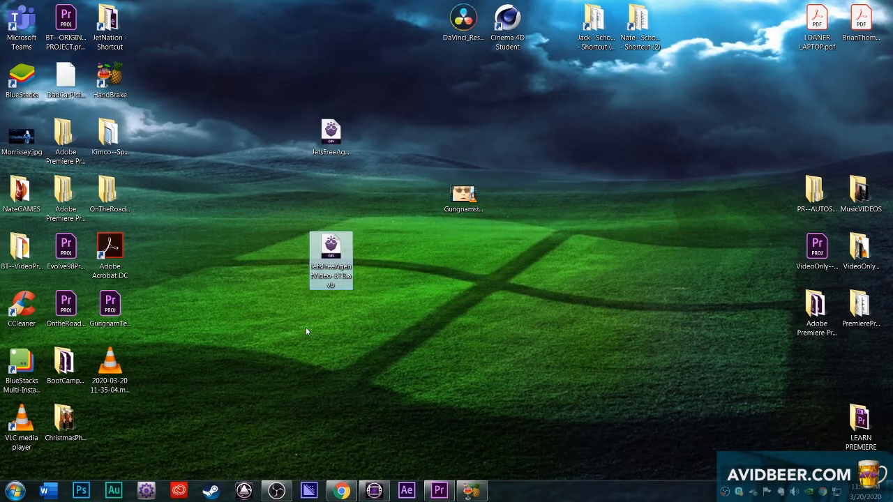
click(373, 491)
click(471, 237)
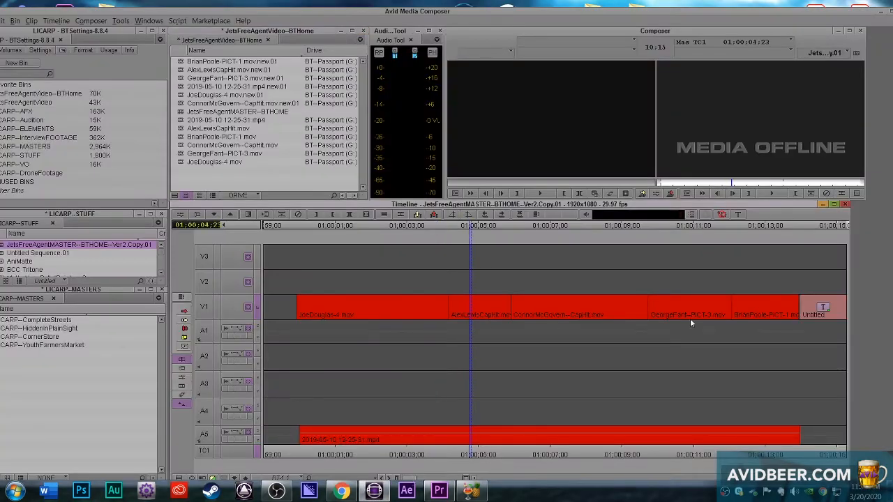
double_click(282, 6)
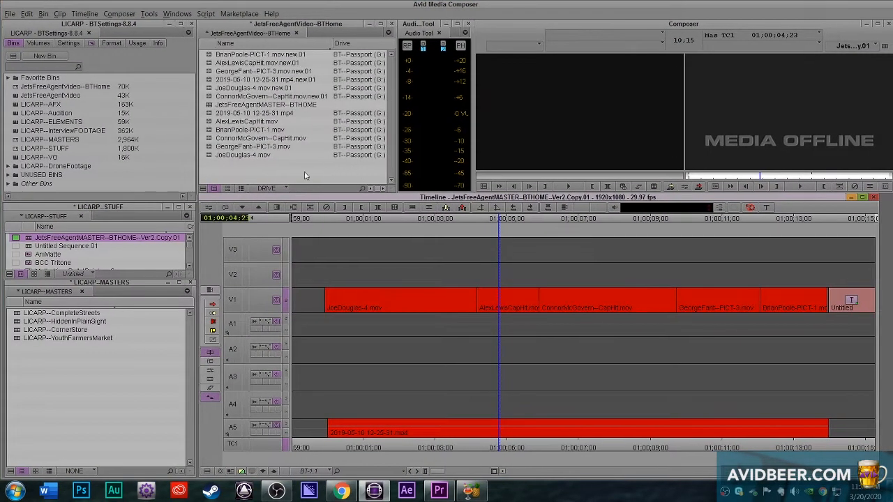
Step: Relink the six original master clips in the BTHome bin to all available drives, using any video format and media from any project
drag(309, 175, 210, 112)
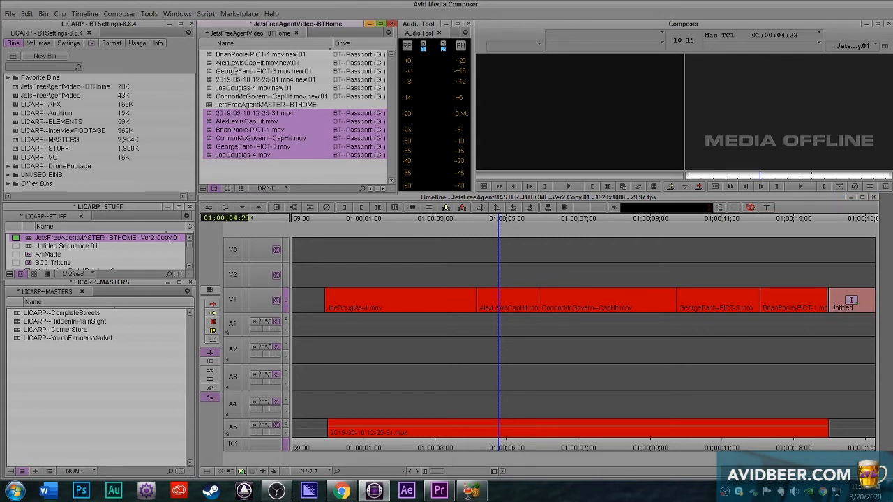
click(64, 15)
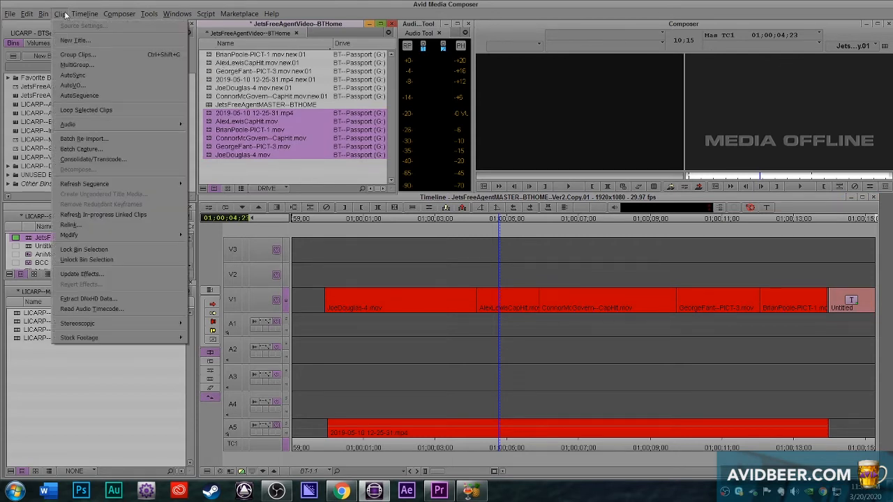
click(95, 224)
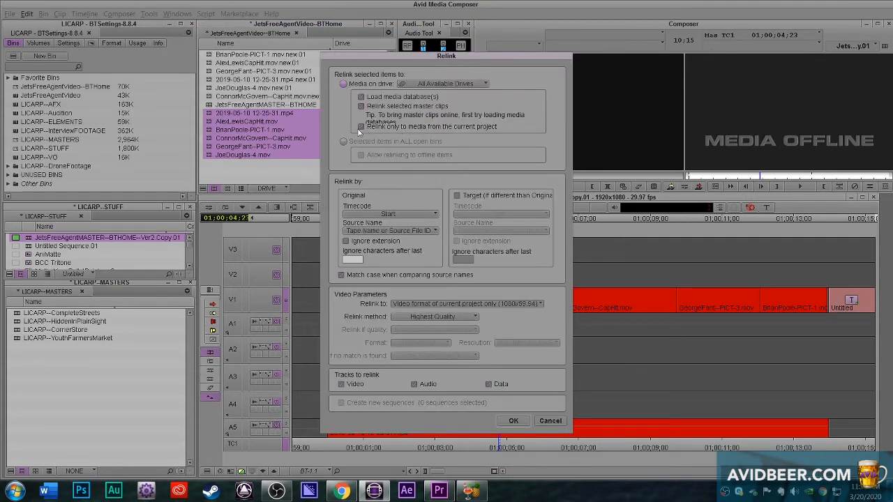
click(362, 128)
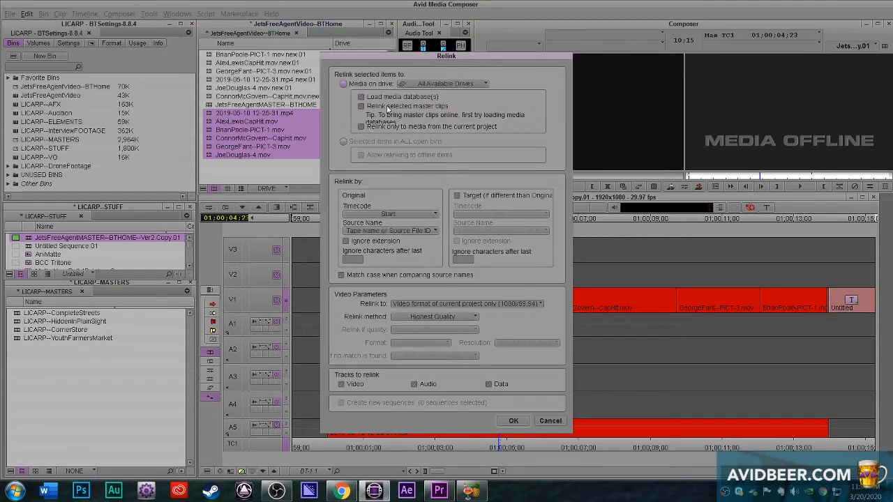
click(460, 303)
click(460, 349)
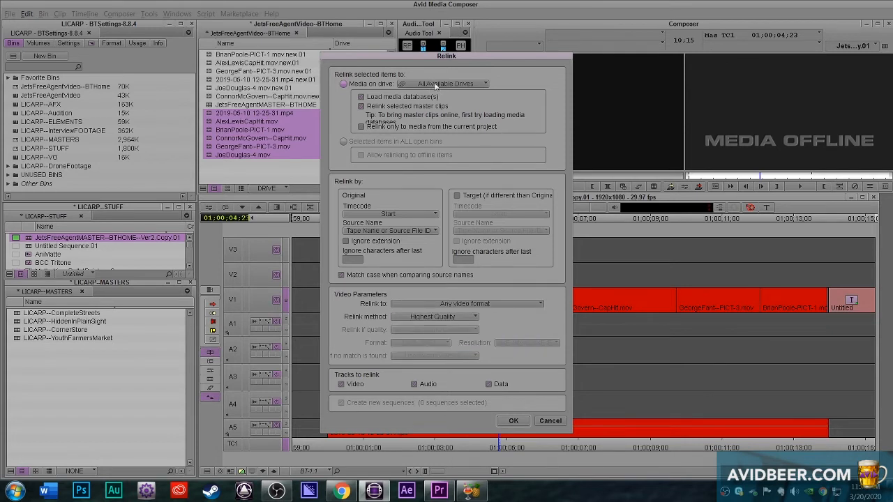
click(475, 83)
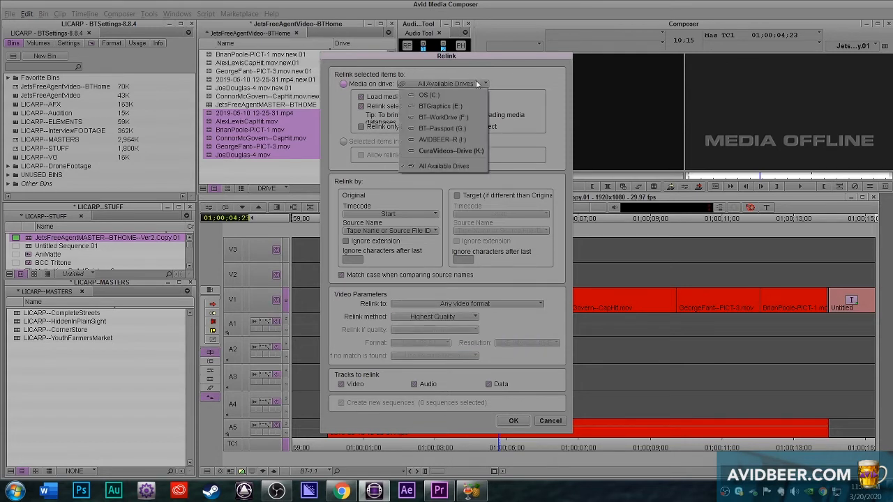
click(510, 65)
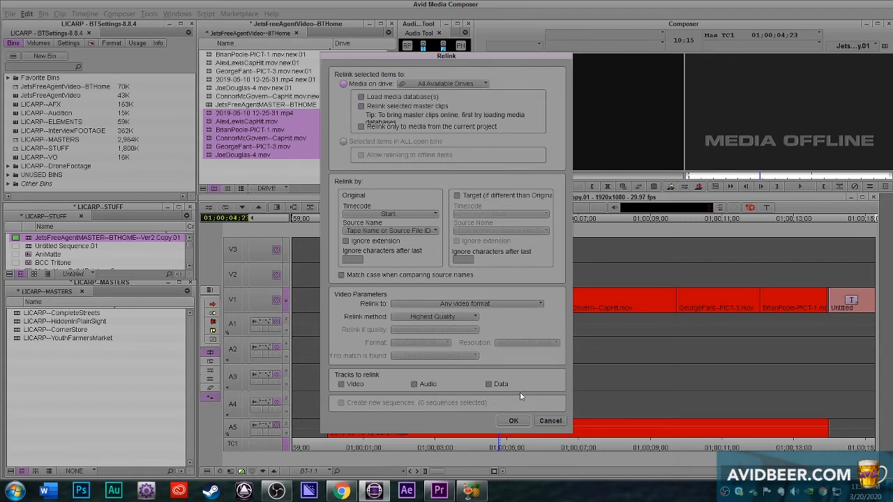
key(Return)
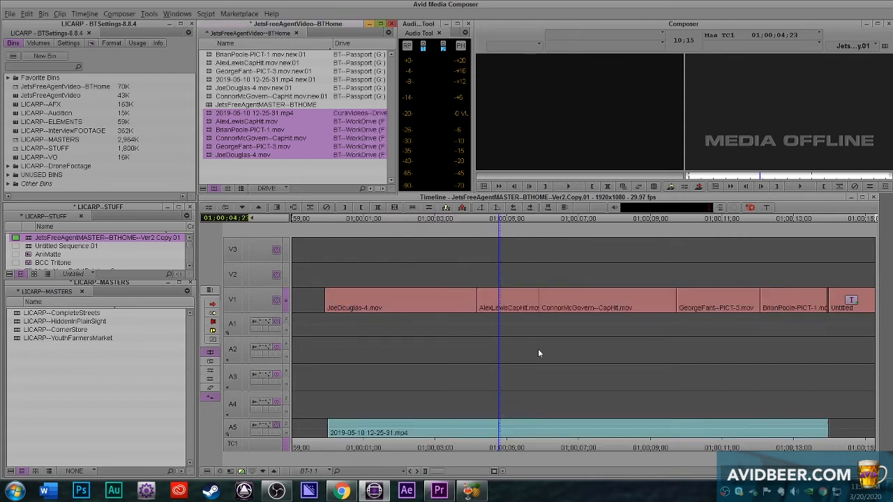
Step: Scrub through the JoeDouglas-4.mov and AlexLewisCapHit.mov segments of the Ver2 copy to check the relinked media
click(486, 387)
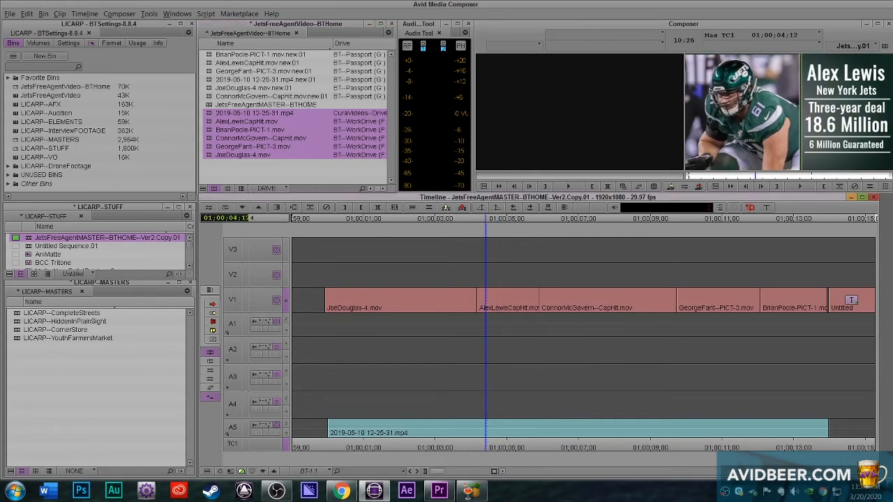
click(436, 347)
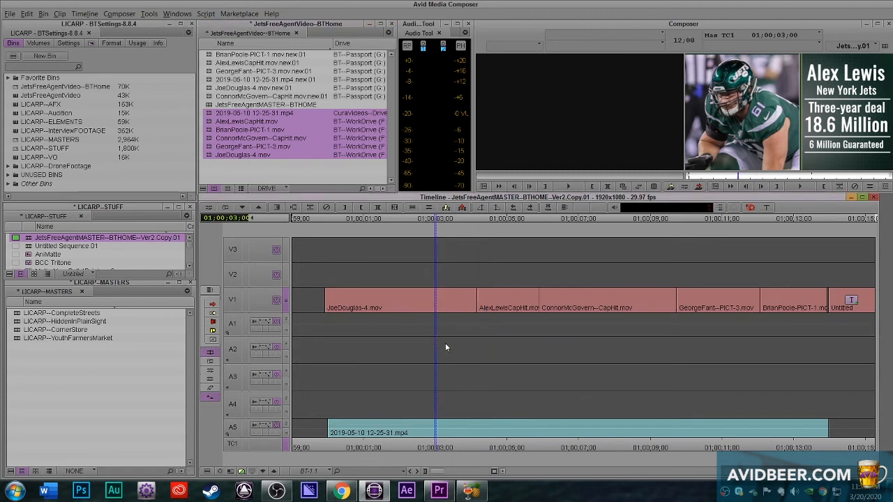
drag(440, 353, 370, 356)
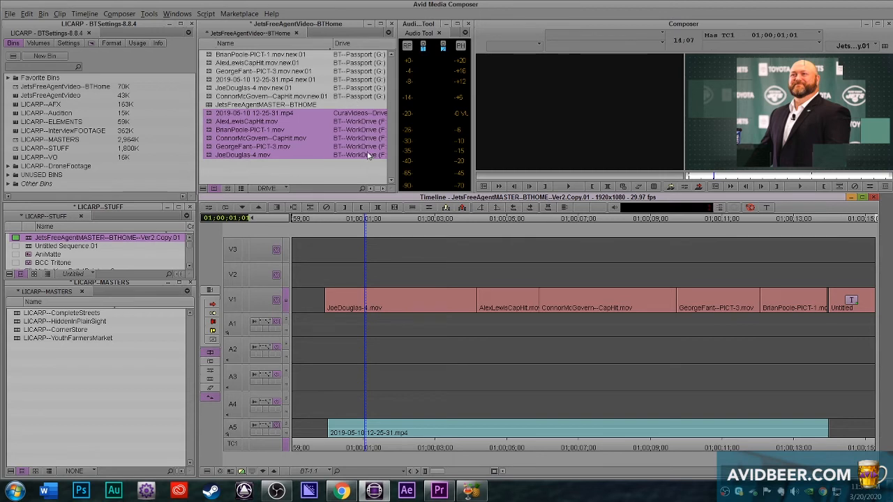
drag(375, 375, 388, 378)
click(421, 344)
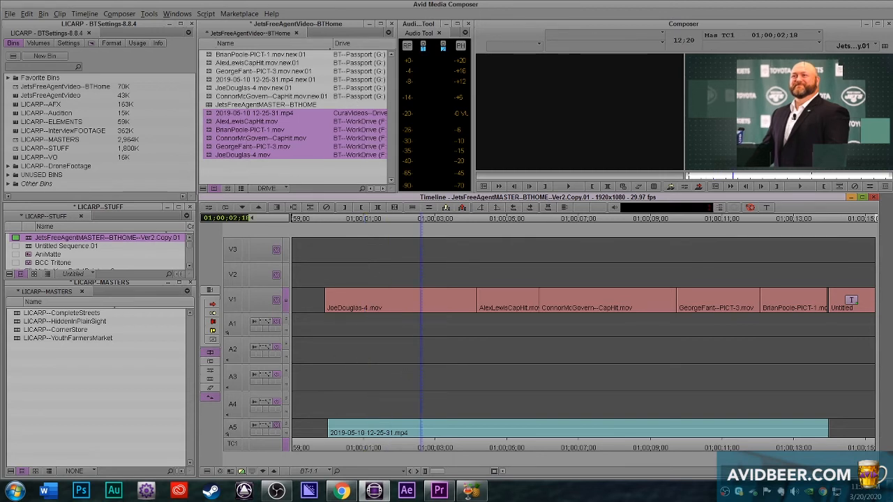
Step: Move JetsFreeAgentMASTER--BTHOME--Ver2.Copy.01 into the JetsFreeAgentVideo--BTHome bin and scrub through the sequence up to BrianPoole-PICT-1.mov
drag(31, 239, 257, 74)
drag(346, 328, 825, 322)
Step: Load and scrub the earlier JetsFreeAgentMASTER--BTHOME sequence for comparison, and reload JetsFreeAgentMASTER--BTHOME--Ver2.Copy.01
double_click(206, 113)
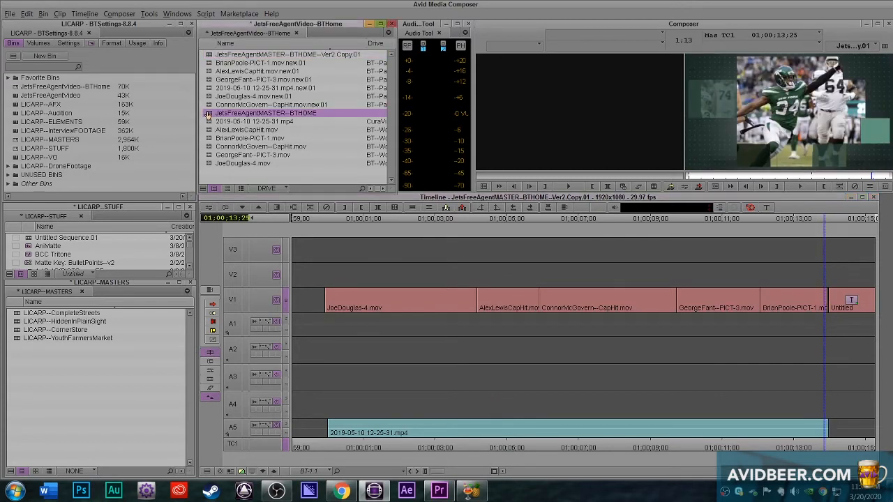
drag(361, 325, 837, 335)
click(325, 328)
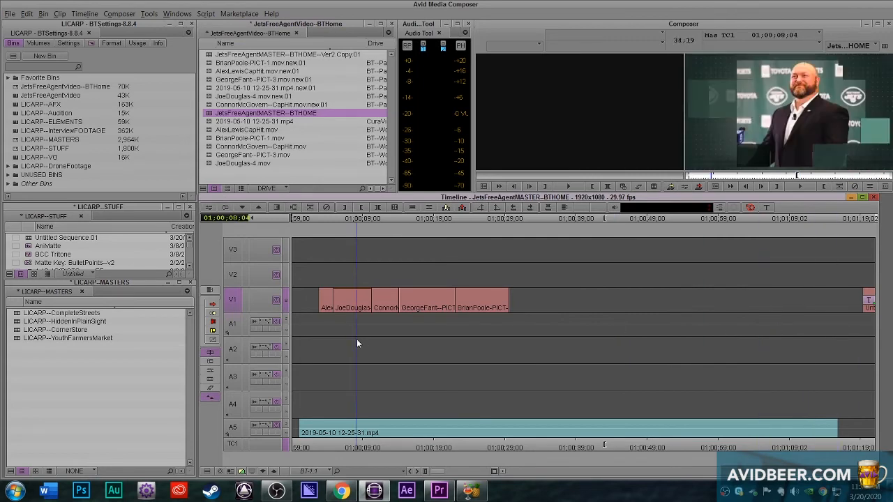
drag(325, 327, 327, 326)
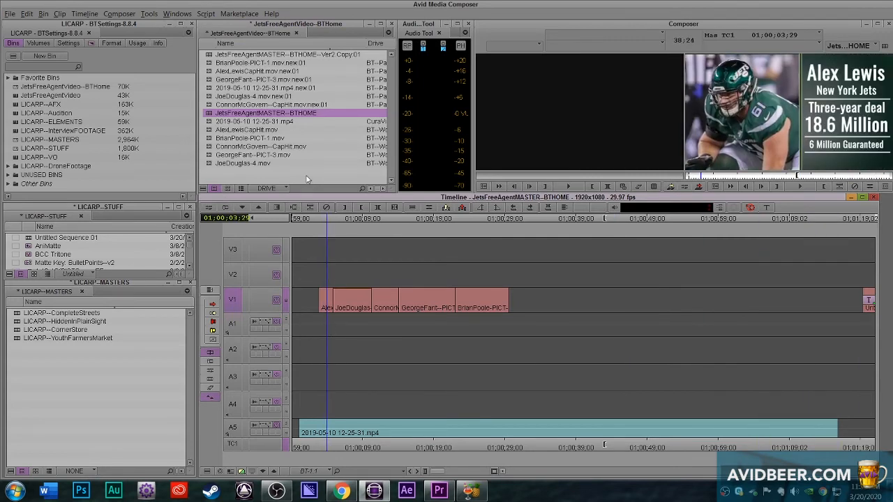
double_click(209, 55)
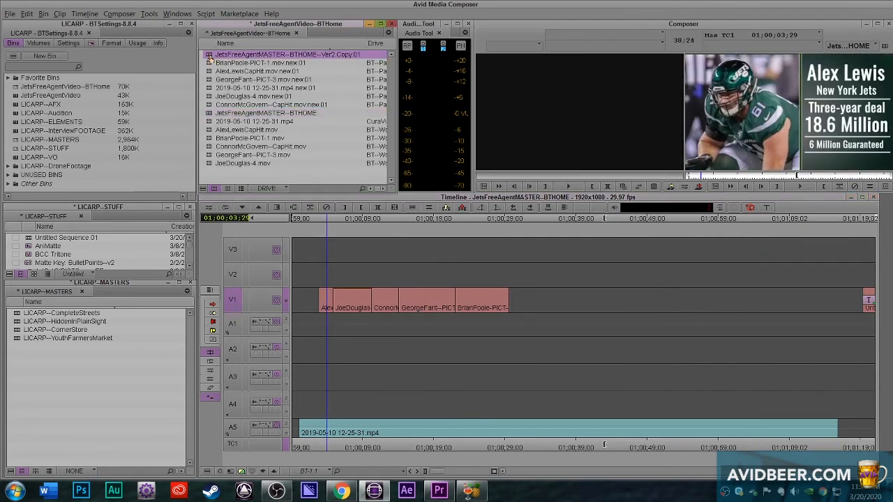
click(431, 328)
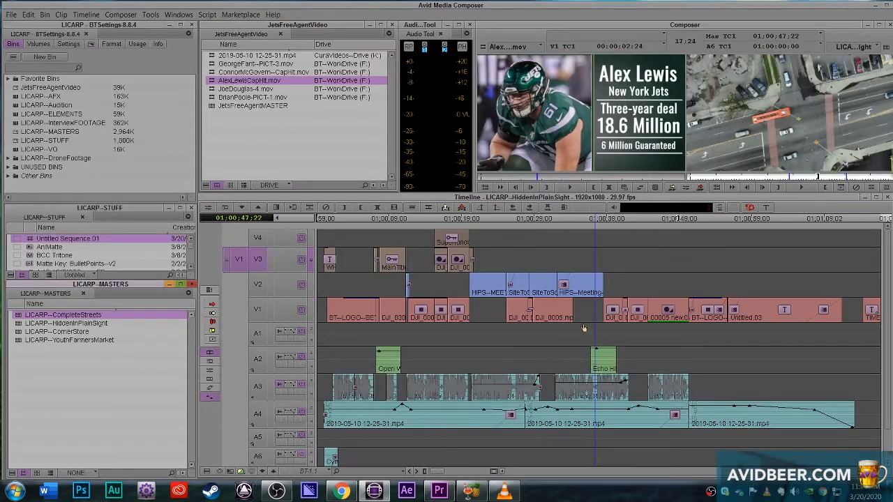
Step: Scrub through the LICARP--CompleteStreets sequence to review its edit
drag(415, 341, 559, 315)
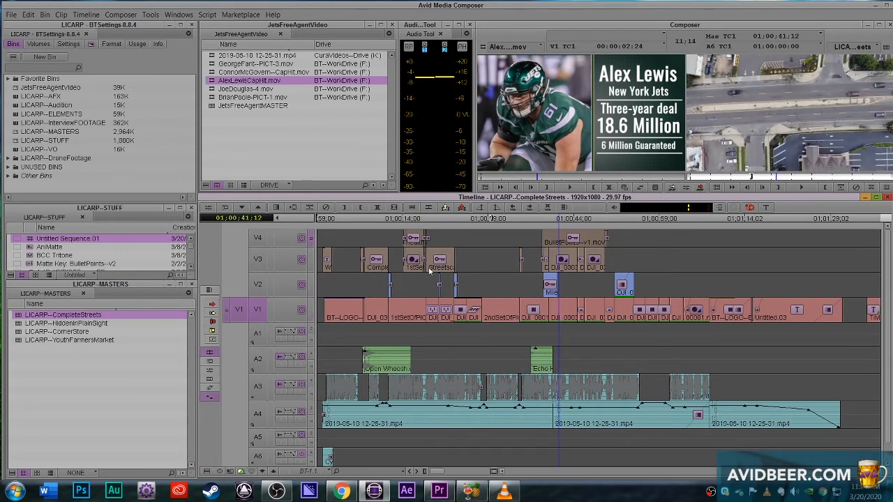